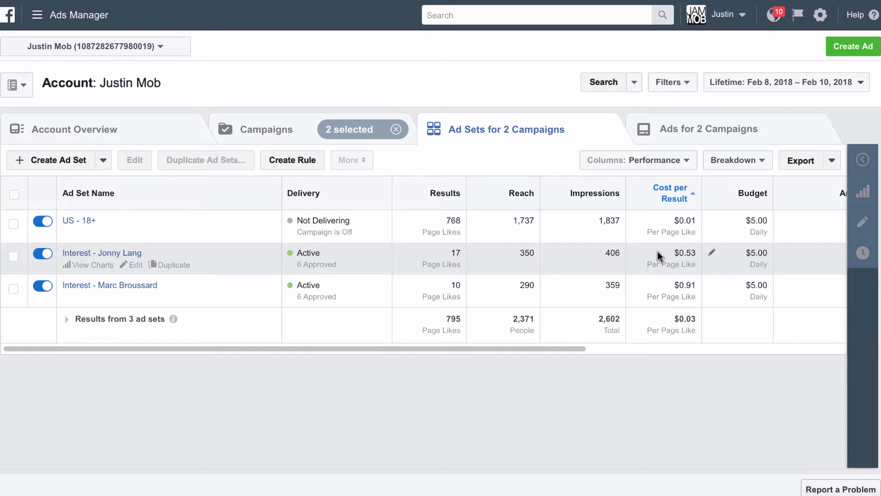
- Enter the address jammob.com/start in a new browser tab
{"action": "key", "text": "super+t"}
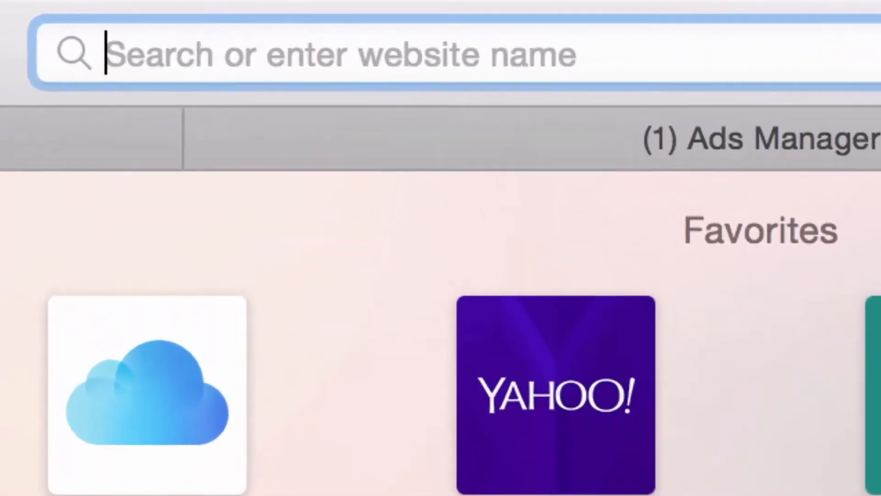
{"action": "type", "text": "jam"}
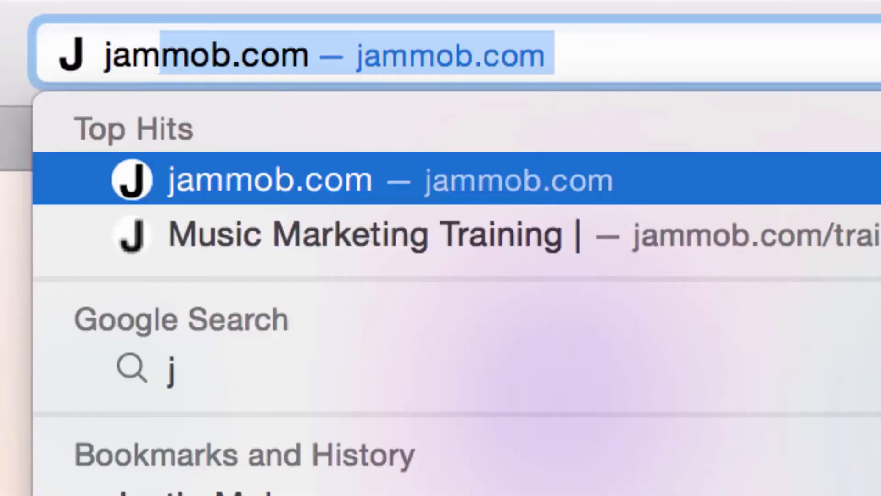
{"action": "type", "text": "mob.com/st"}
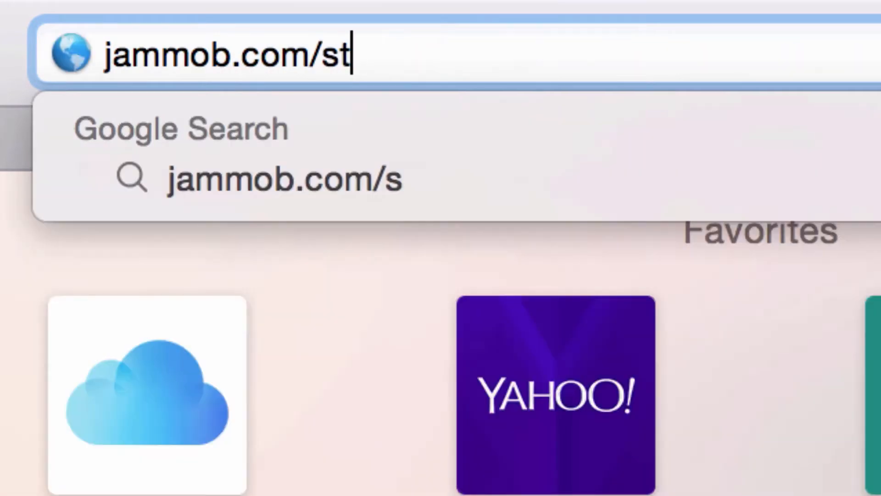
{"action": "type", "text": "art"}
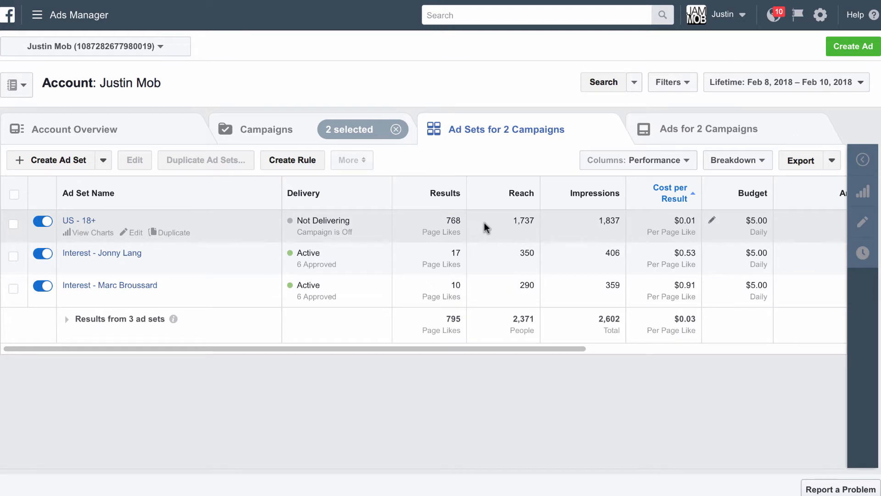
- Select the US - 18+ ad set, bring its amount spent into view, and open the Calculator
{"action": "left_click", "coordinate": [444, 220]}
{"action": "scroll", "coordinate": [503, 219], "scroll_direction": "right", "scroll_amount": 3}
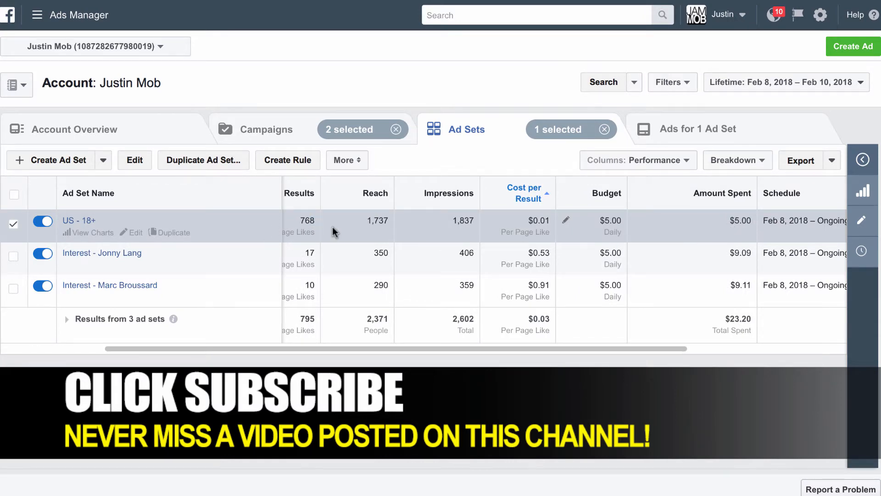
{"action": "key", "text": "F3"}
{"action": "key", "text": "F3"}
{"action": "key", "text": "F4"}
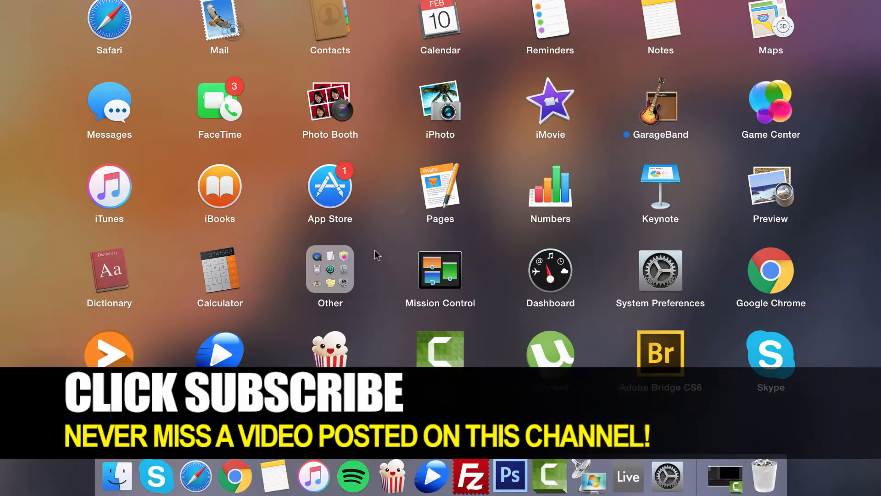
{"action": "left_click", "coordinate": [222, 271]}
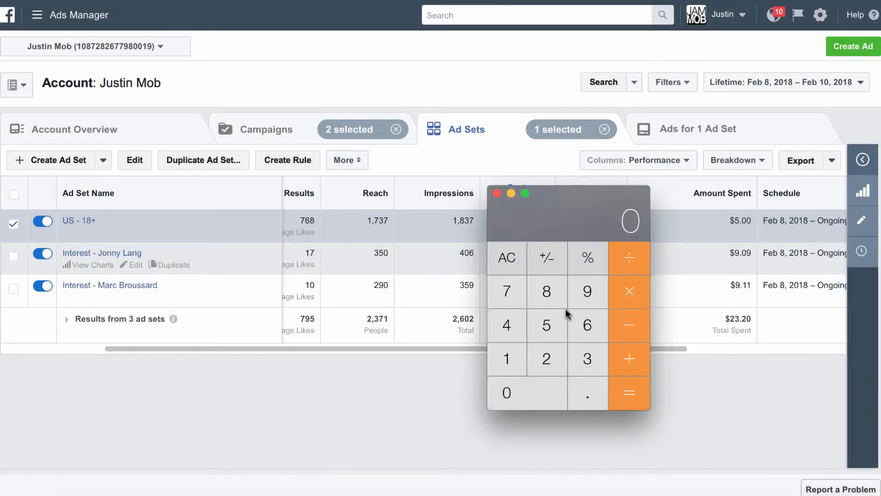
- Calculate the US - 18+ ad set's exact cost per page like as 5 ÷ 768 and close the Calculator
{"action": "left_click", "coordinate": [560, 325]}
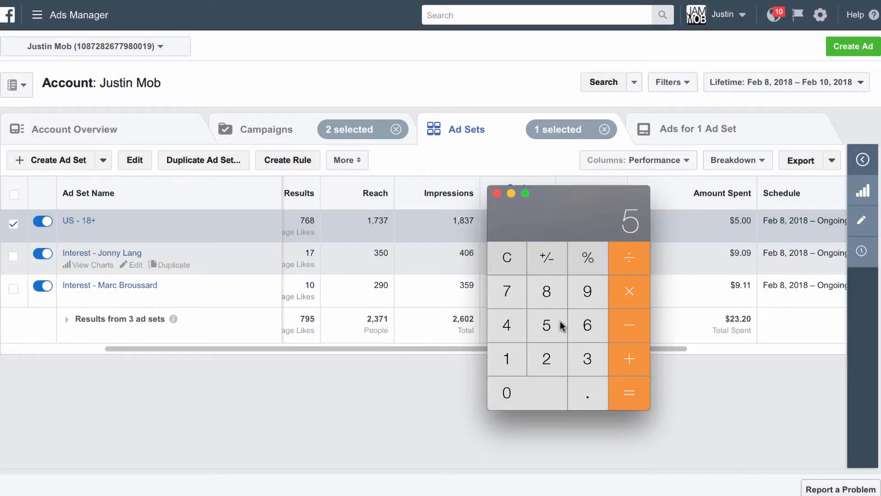
{"action": "left_click", "coordinate": [634, 257]}
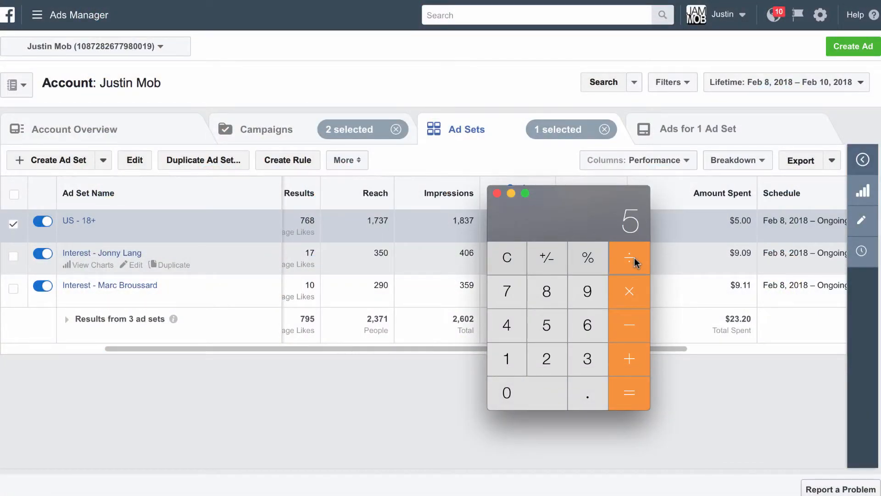
{"action": "left_click", "coordinate": [509, 298]}
{"action": "left_click", "coordinate": [594, 324]}
{"action": "left_click", "coordinate": [546, 291]}
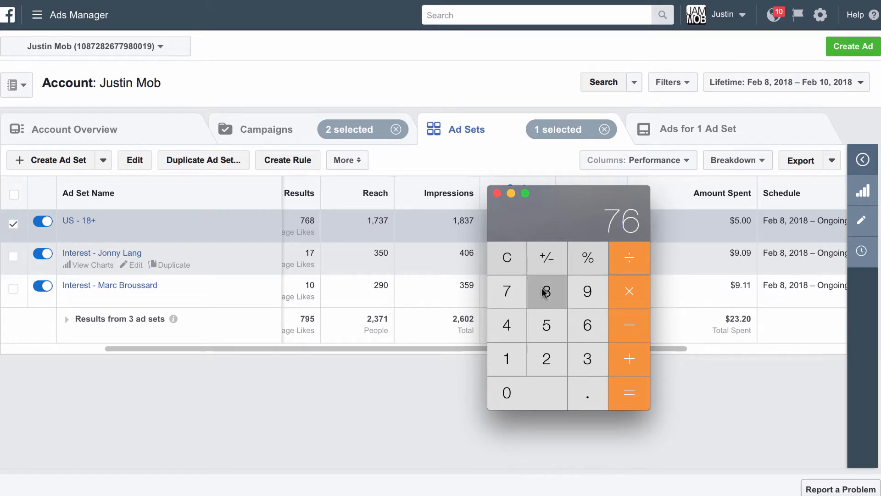
{"action": "left_click", "coordinate": [642, 392]}
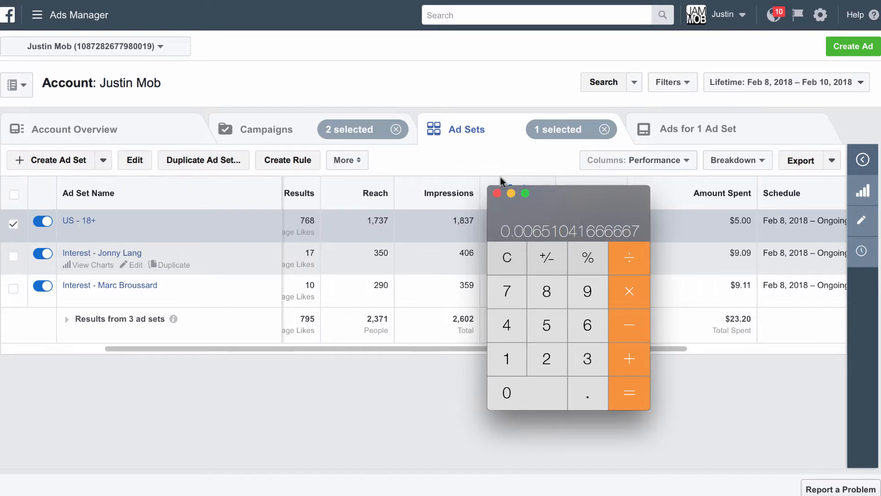
{"action": "left_click", "coordinate": [496, 193]}
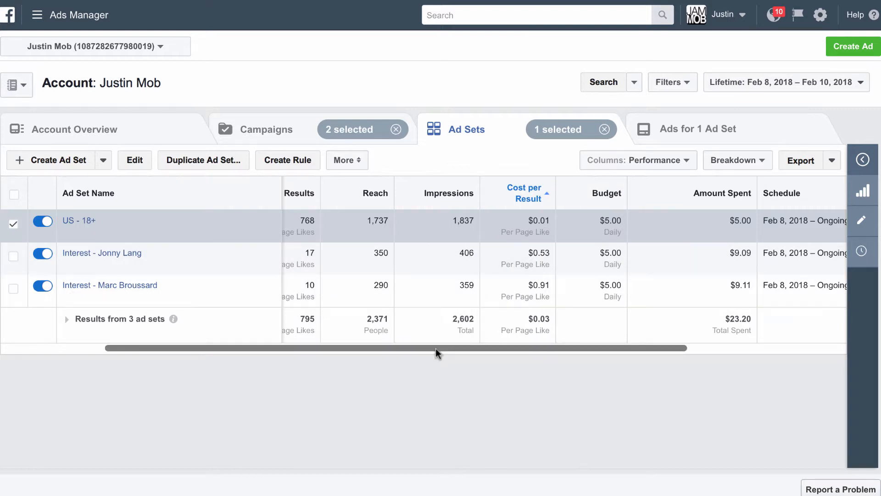
- Select only the Interest - Jonny Lang and Interest - Marc Broussard ad sets and show their ads sorted by lowest cost per result
{"action": "left_click_drag", "start_coordinate": [436, 348], "coordinate": [296, 348]}
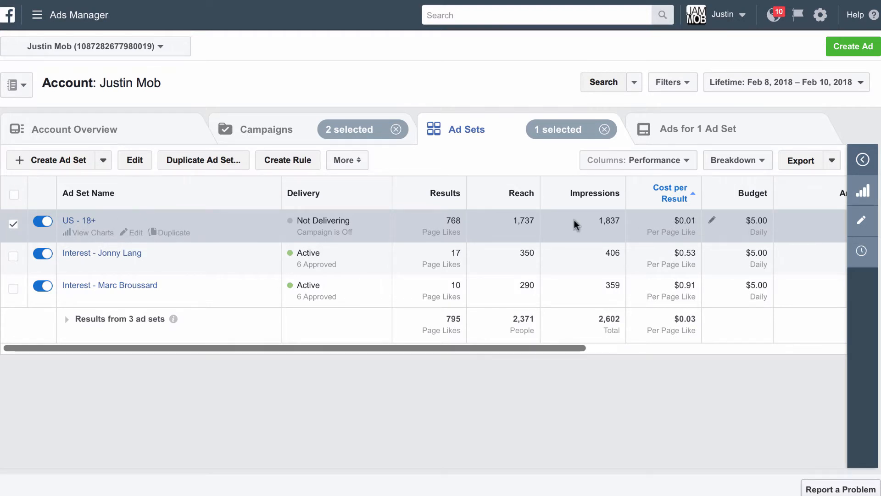
{"action": "left_click", "coordinate": [690, 218]}
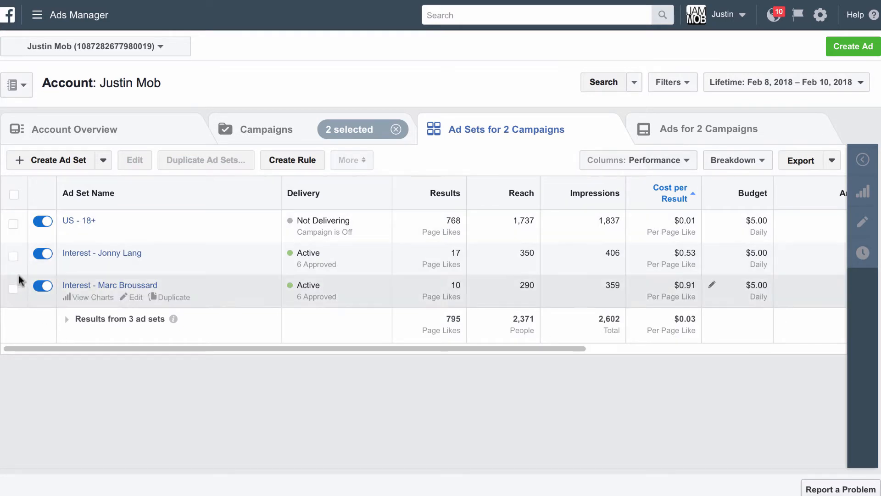
{"action": "left_click", "coordinate": [12, 257]}
{"action": "left_click", "coordinate": [14, 289]}
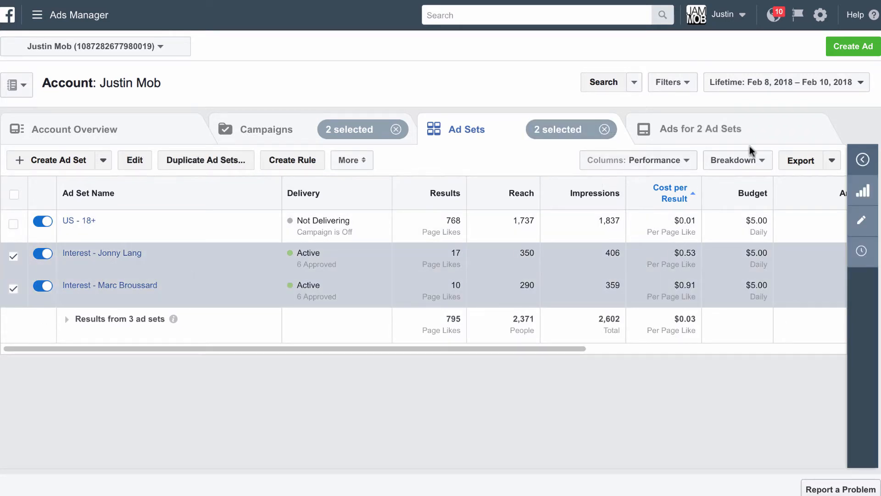
{"action": "left_click", "coordinate": [708, 134]}
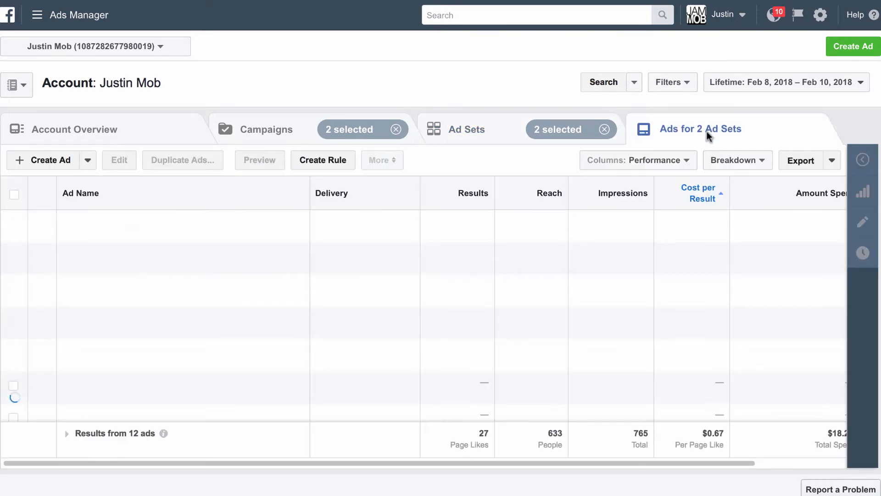
{"action": "left_click", "coordinate": [698, 200]}
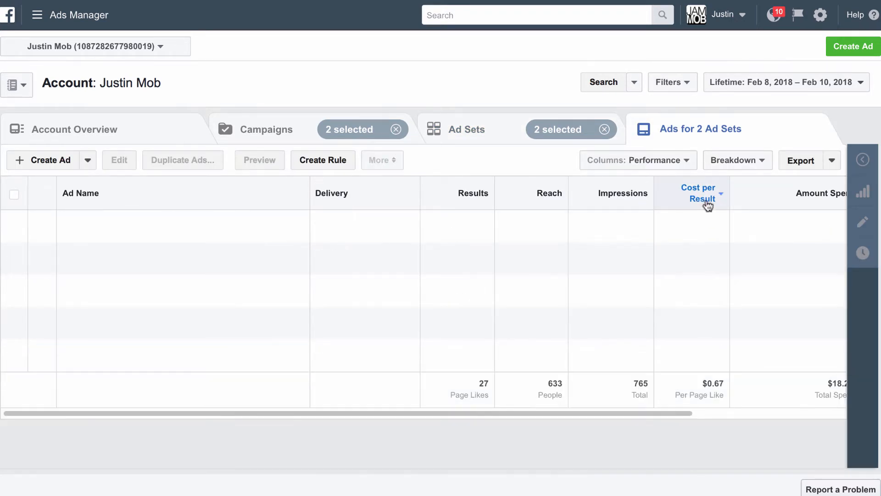
{"action": "left_click", "coordinate": [707, 201]}
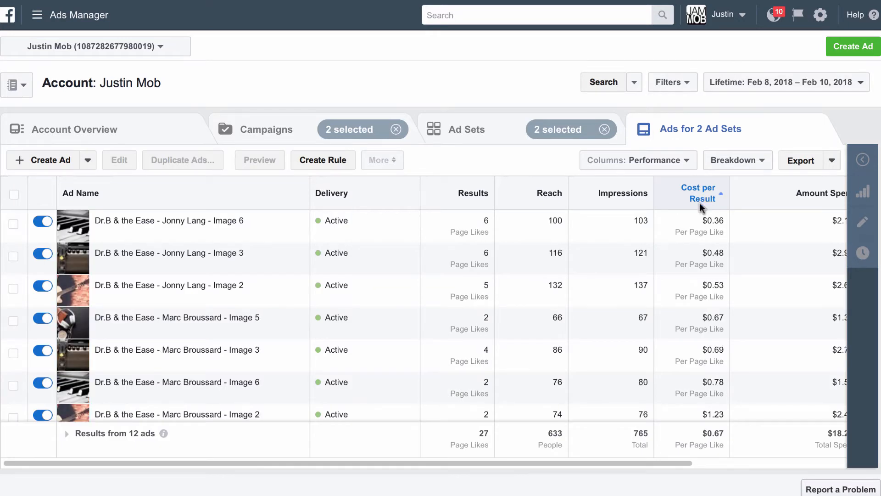
- Compare the two selected ad sets with their ads, reviewing results and cost per result down the whole ads list
{"action": "left_click", "coordinate": [479, 132]}
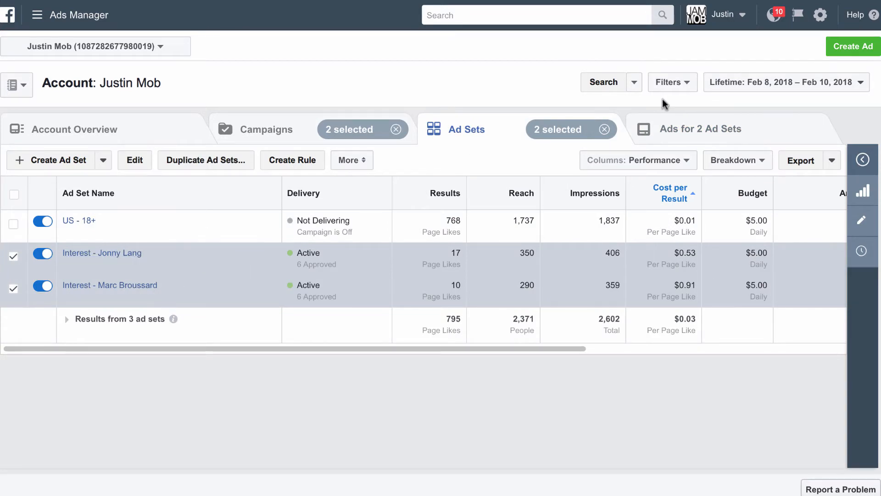
{"action": "left_click", "coordinate": [684, 135]}
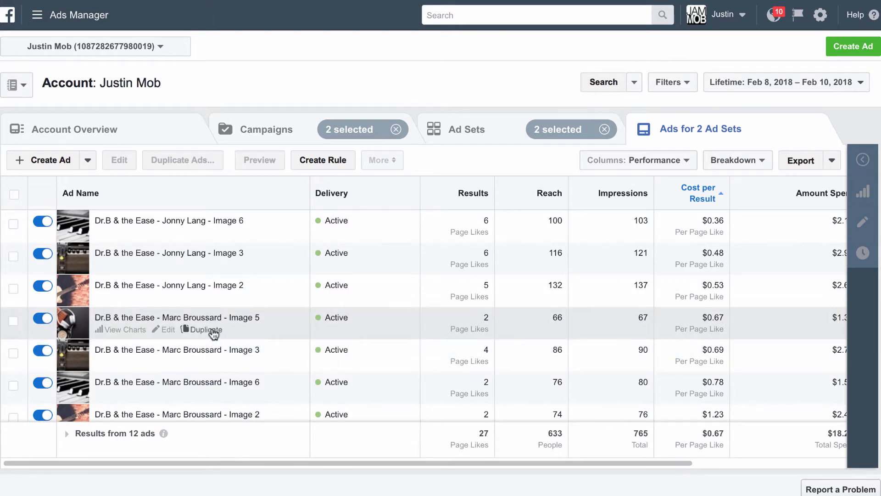
{"action": "scroll", "coordinate": [212, 329], "scroll_direction": "down", "scroll_amount": 1}
{"action": "scroll", "coordinate": [213, 333], "scroll_direction": "down", "scroll_amount": 3}
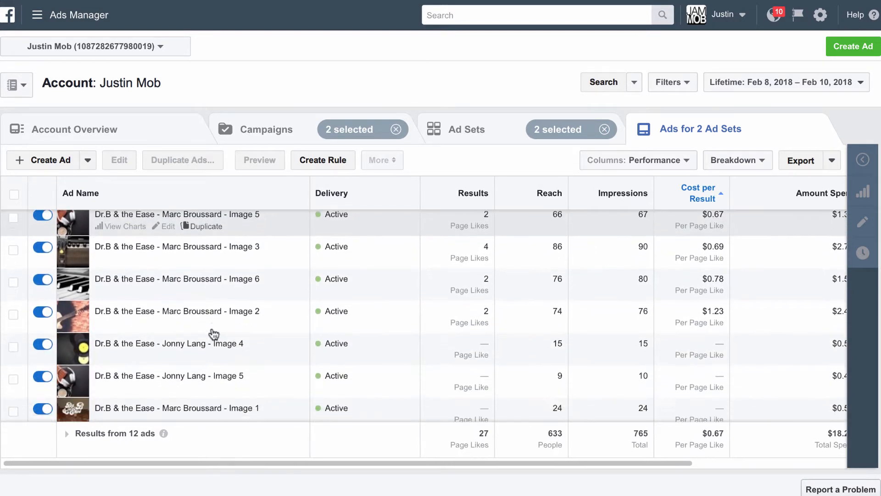
{"action": "scroll", "coordinate": [213, 334], "scroll_direction": "down", "scroll_amount": 1}
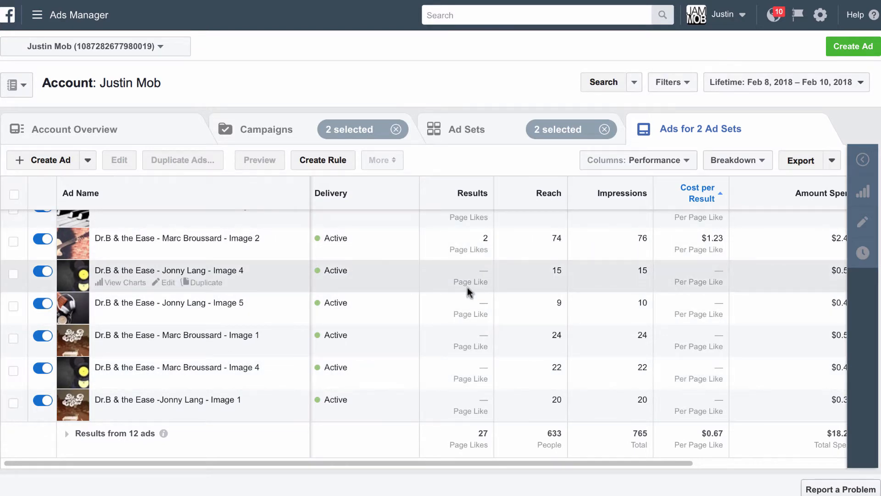
{"action": "scroll", "coordinate": [467, 287], "scroll_direction": "up", "scroll_amount": 4}
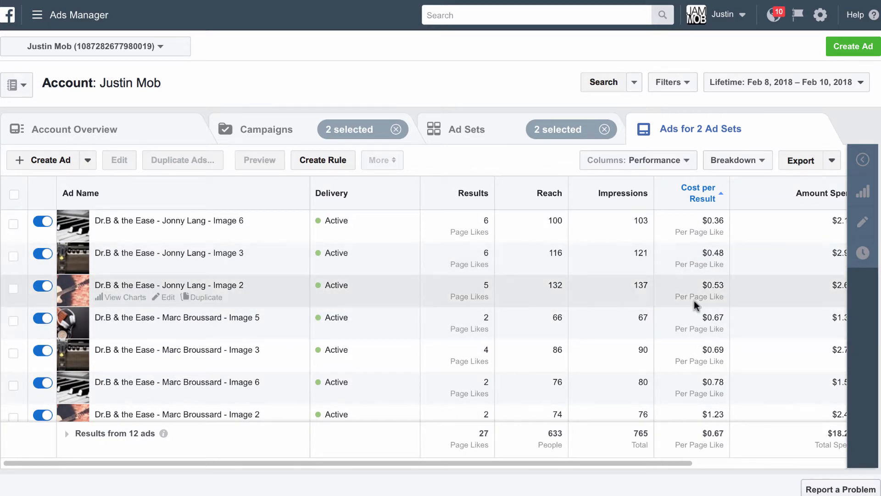
- Turn off the ads Jonny Lang - Image 2 and Marc Broussard - Images 5, 3, 6 and 2, leaving no ad selected
{"action": "left_click", "coordinate": [42, 285]}
{"action": "left_click", "coordinate": [48, 319]}
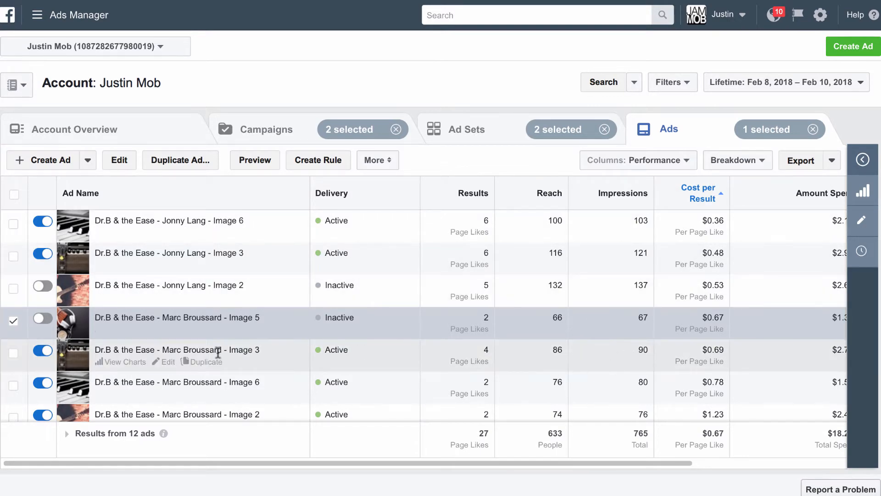
{"action": "left_click", "coordinate": [43, 351]}
{"action": "left_click", "coordinate": [43, 383]}
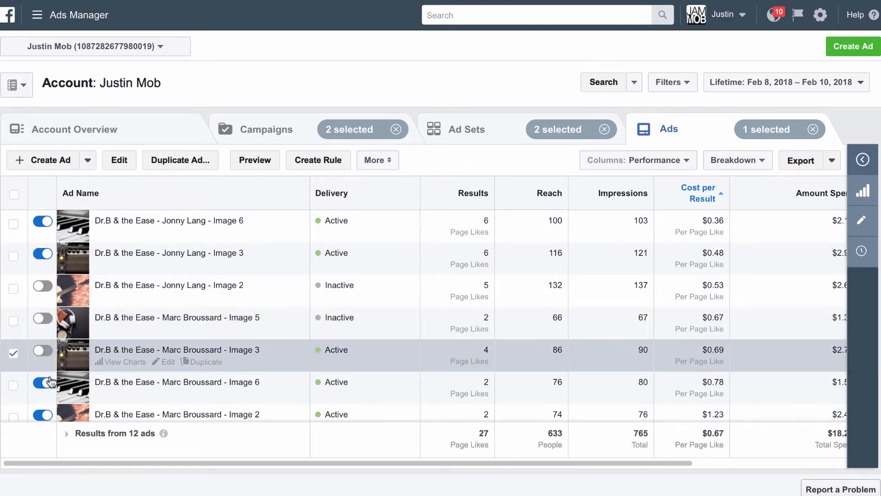
{"action": "left_click", "coordinate": [44, 415]}
{"action": "scroll", "coordinate": [404, 319], "scroll_direction": "down", "scroll_amount": 3}
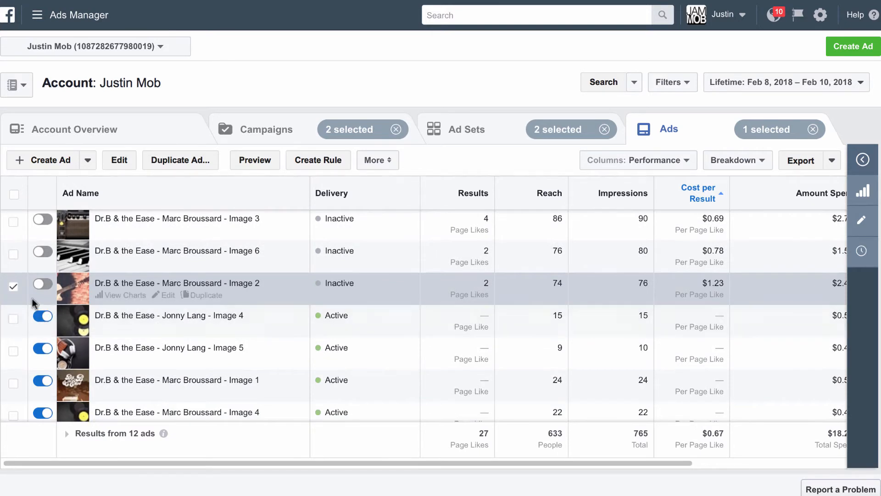
{"action": "left_click", "coordinate": [13, 286]}
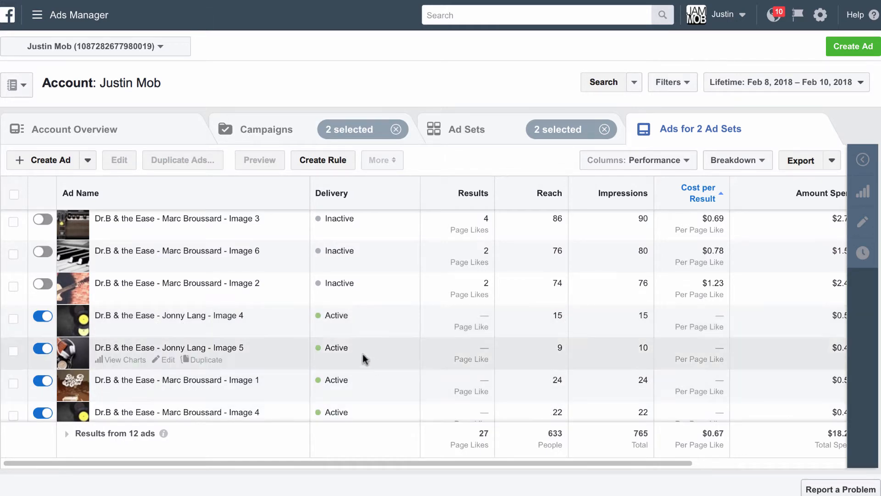
- Turn off the ads that have no page likes: Jonny Lang - Images 4, 5 and 1, and Marc Broussard - Images 1 and 4
{"action": "scroll", "coordinate": [547, 311], "scroll_direction": "up", "scroll_amount": 3}
{"action": "scroll", "coordinate": [546, 310], "scroll_direction": "right", "scroll_amount": 1}
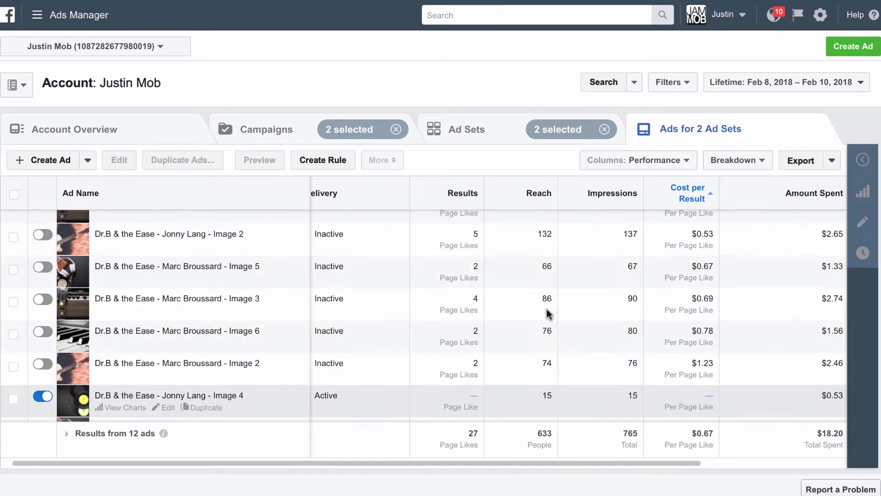
{"action": "scroll", "coordinate": [489, 379], "scroll_direction": "down", "scroll_amount": 3}
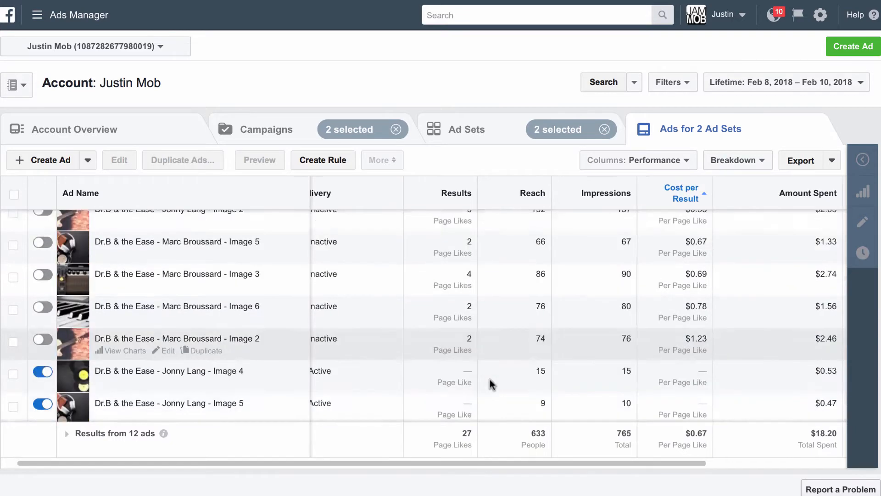
{"action": "scroll", "coordinate": [489, 379], "scroll_direction": "right", "scroll_amount": 1}
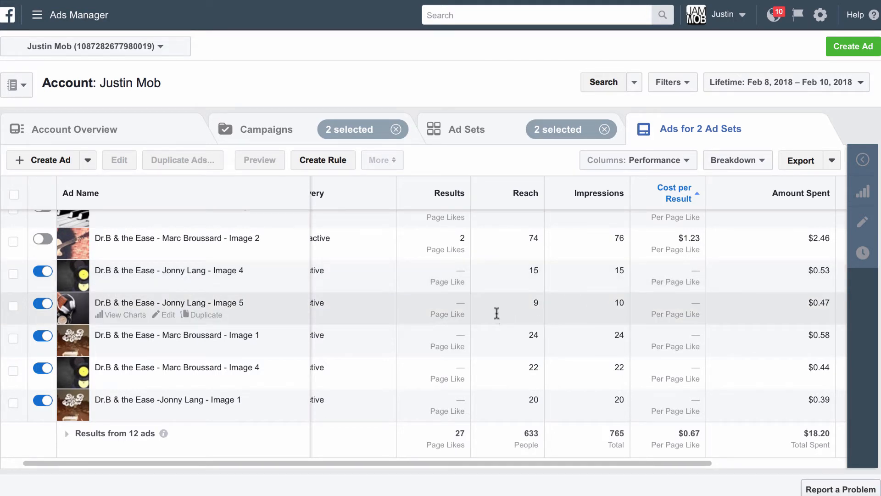
{"action": "left_click", "coordinate": [48, 273]}
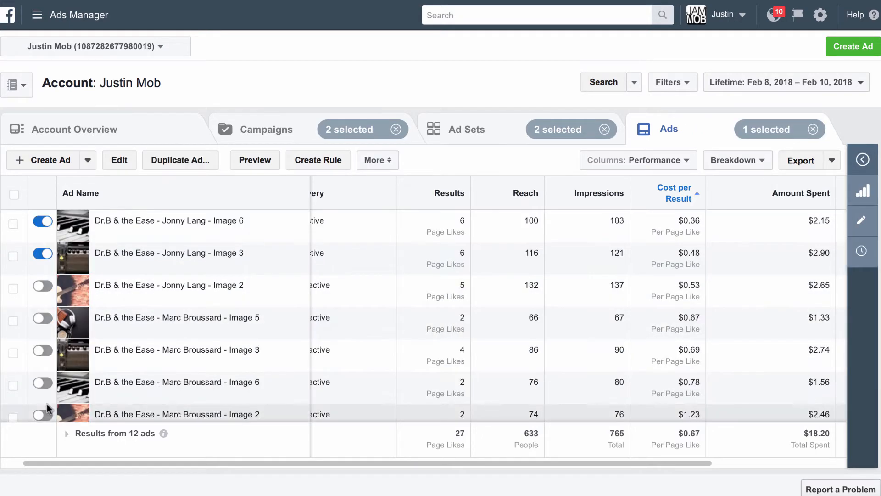
{"action": "scroll", "coordinate": [377, 345], "scroll_direction": "down", "scroll_amount": 4}
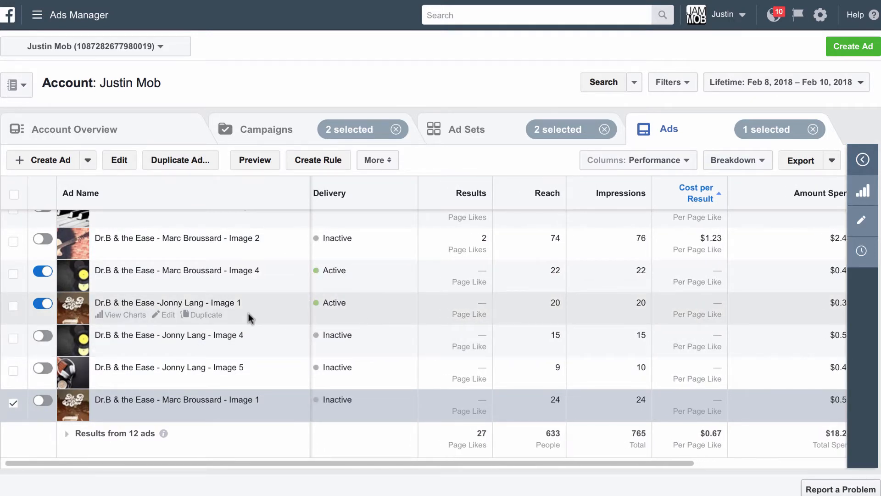
{"action": "left_click", "coordinate": [46, 303]}
{"action": "left_click", "coordinate": [43, 271]}
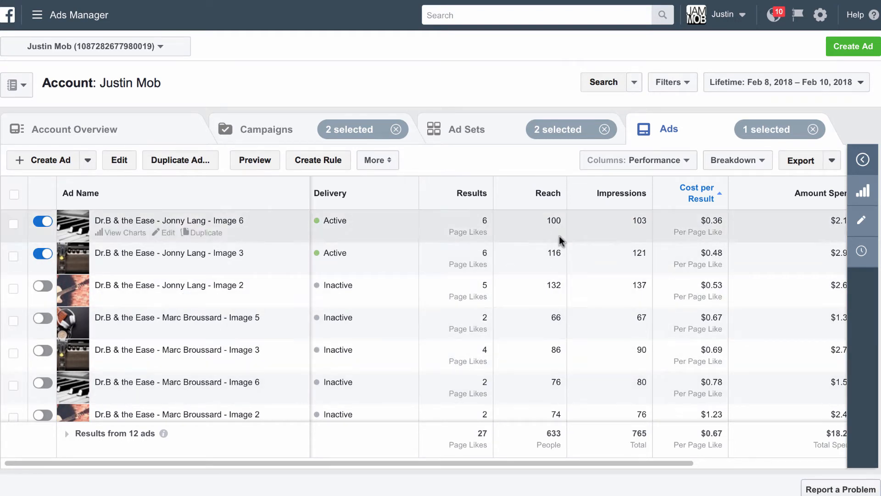
- Examine the Relevance Score column for the ads
{"action": "scroll", "coordinate": [559, 236], "scroll_direction": "right", "scroll_amount": 5}
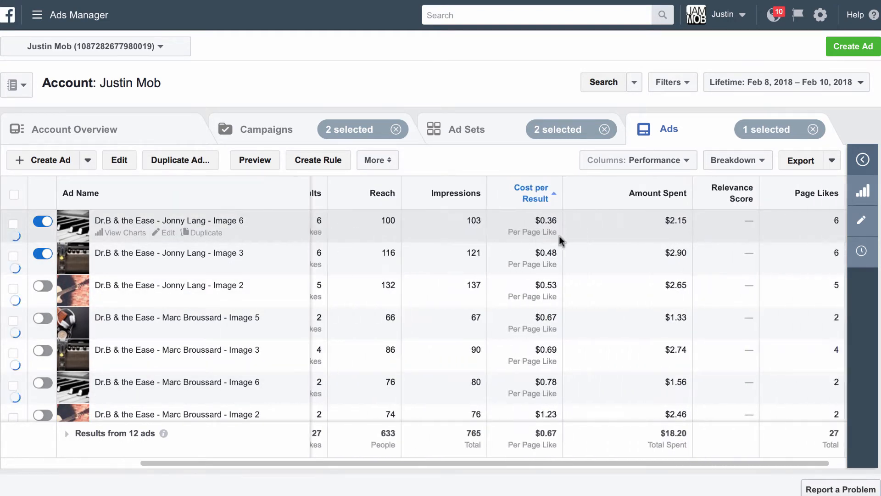
{"action": "mouse_move", "coordinate": [730, 200]}
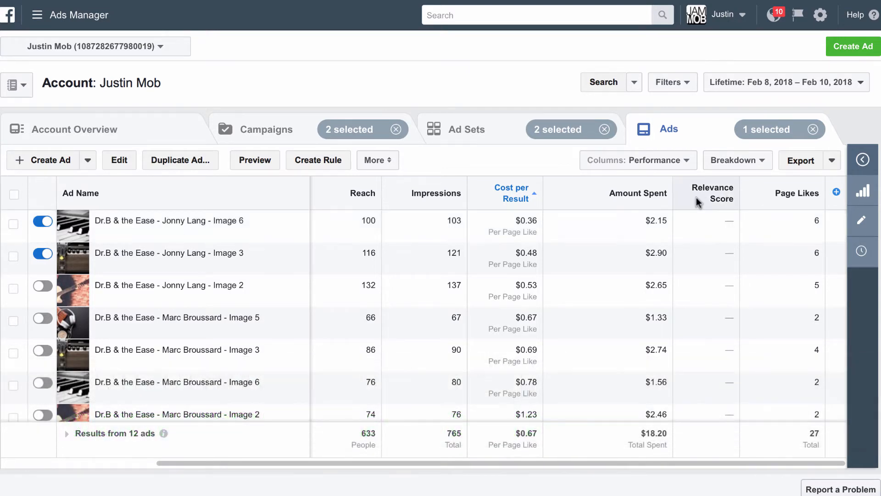
- Turn off the Interest - Marc Broussard ad set and clear its selection
{"action": "mouse_move", "coordinate": [696, 197]}
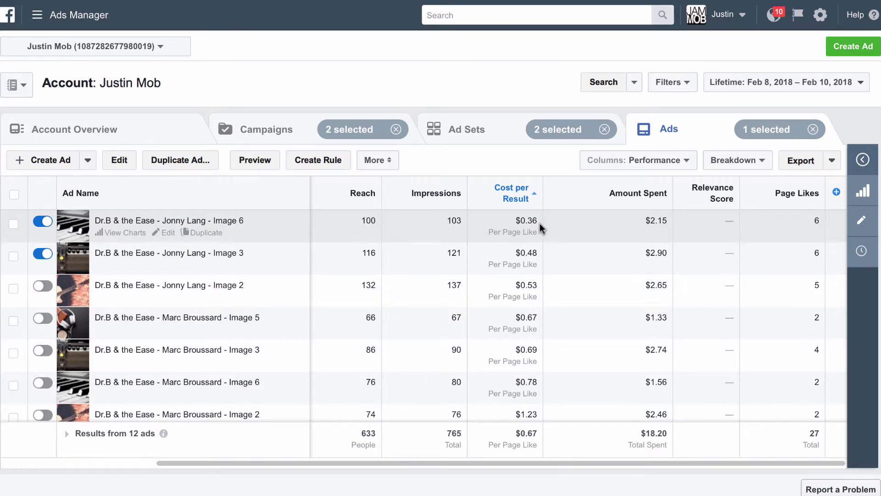
{"action": "scroll", "coordinate": [532, 227], "scroll_direction": "left", "scroll_amount": 4}
{"action": "scroll", "coordinate": [531, 227], "scroll_direction": "right", "scroll_amount": 1}
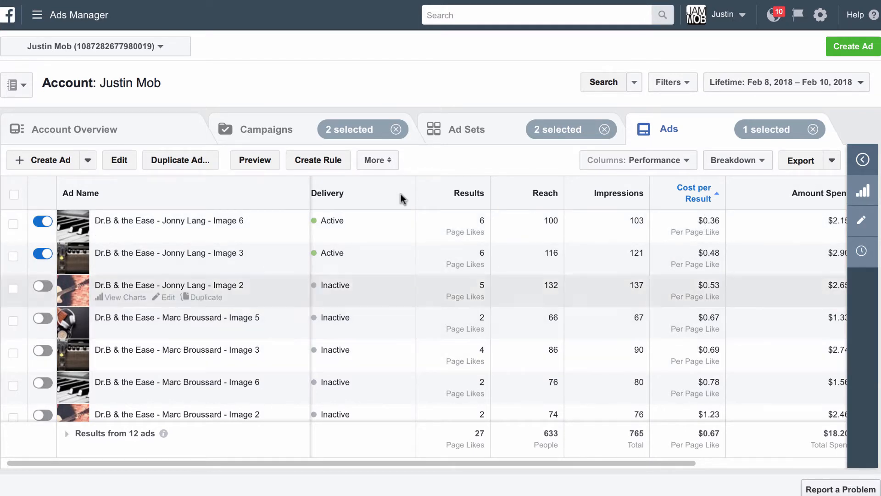
{"action": "left_click", "coordinate": [500, 135]}
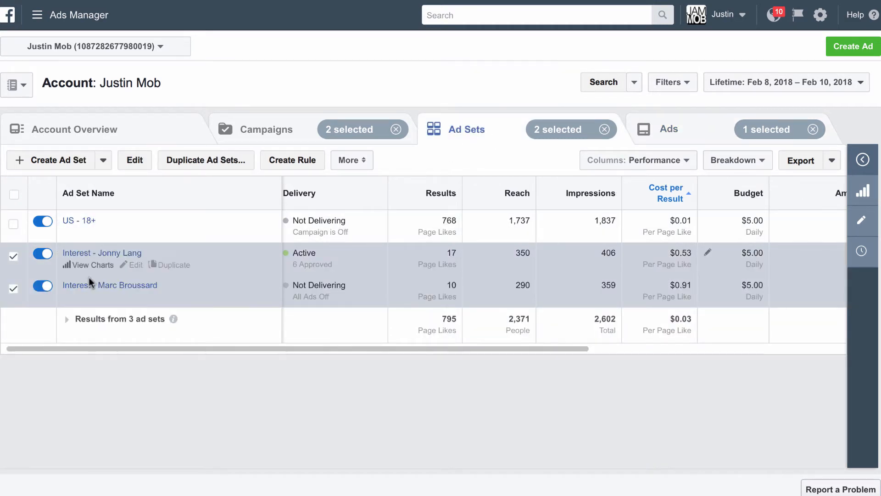
{"action": "left_click", "coordinate": [44, 287]}
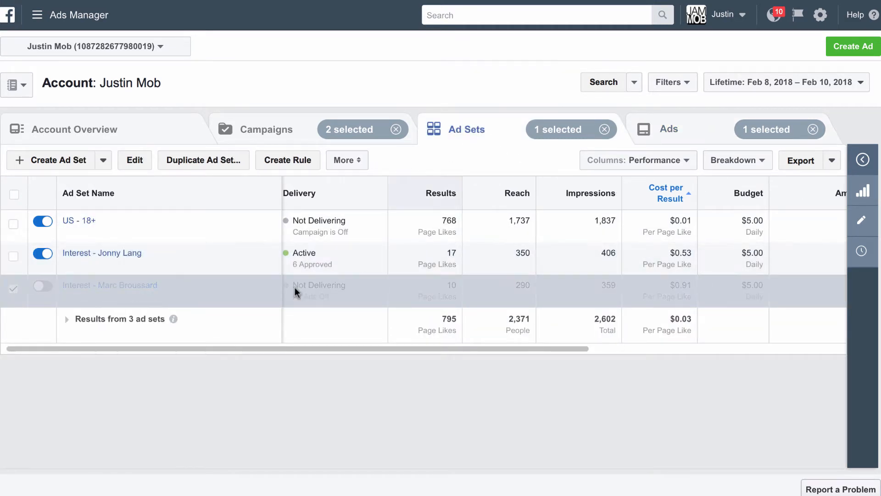
{"action": "left_click", "coordinate": [13, 290]}
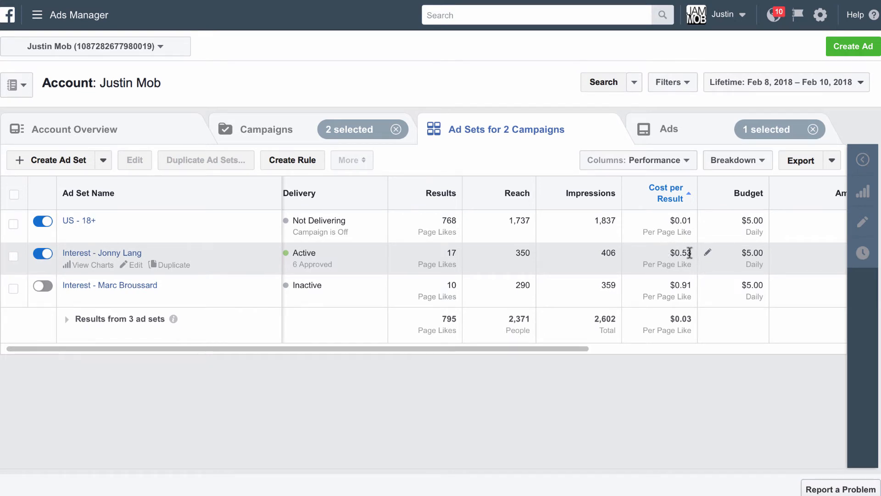
- Review the ads and cost per result of the Interest - Jonny Lang ad set, then its totals in the ad sets list
{"action": "left_click", "coordinate": [677, 132]}
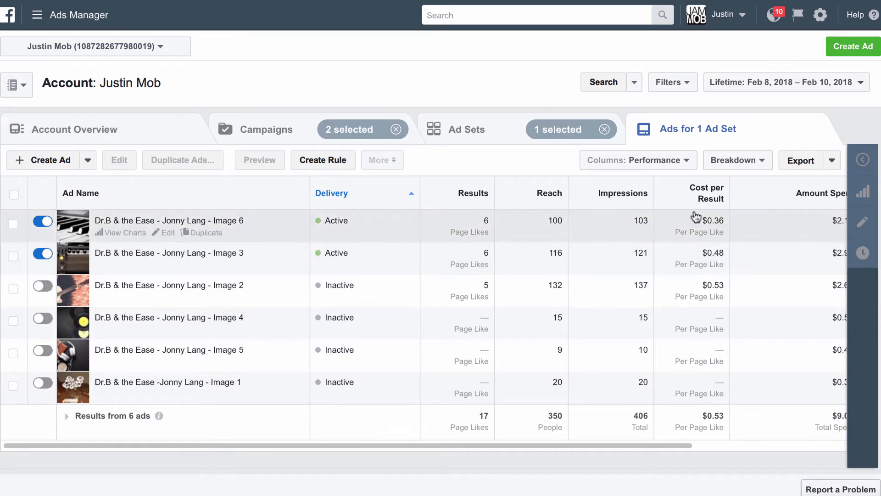
{"action": "left_click", "coordinate": [479, 130]}
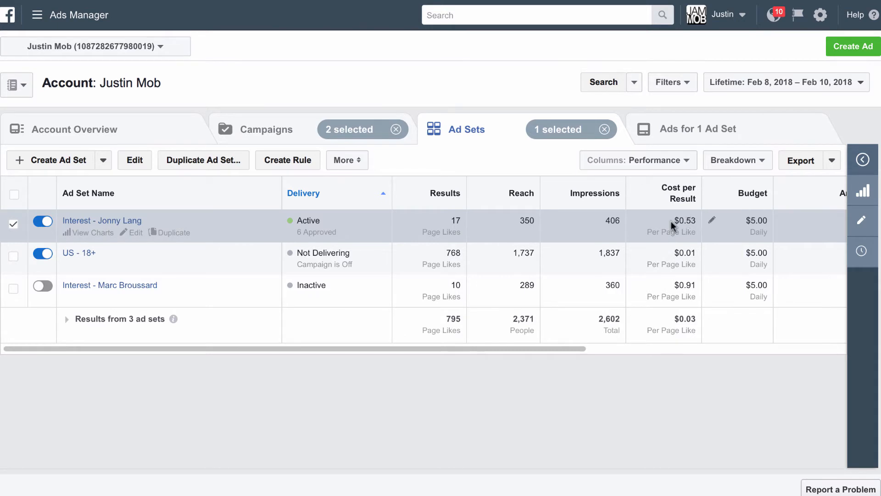
{"action": "mouse_move", "coordinate": [692, 207]}
- Duplicate the Interest - Jonny Lang ad set and open the new copy for editing
{"action": "left_click", "coordinate": [177, 233]}
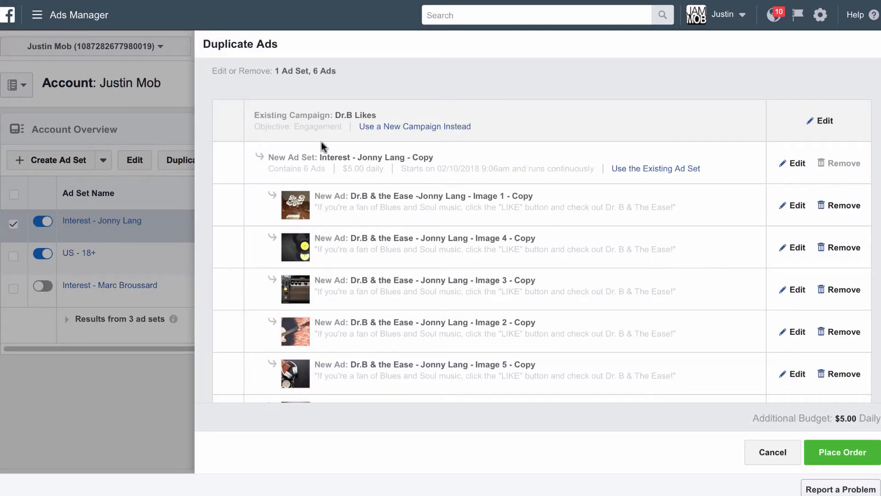
{"action": "left_click", "coordinate": [798, 164]}
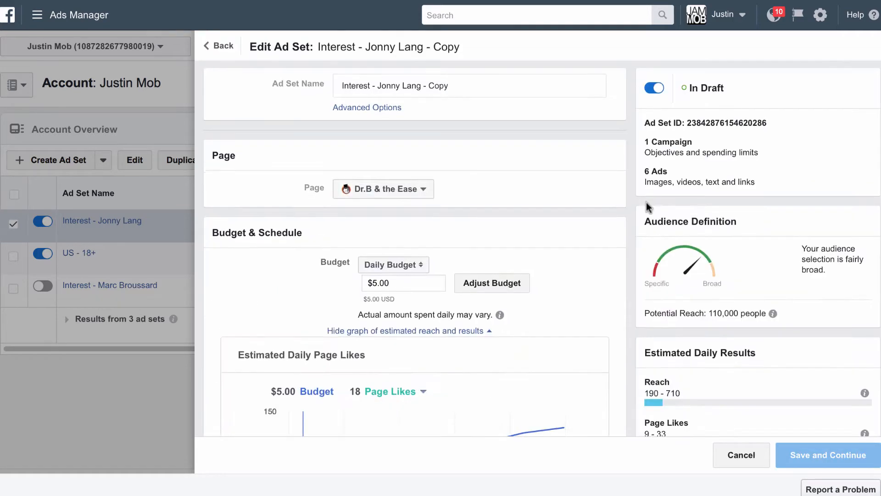
- Try adding Ray Charles as a second interest in the copied ad set's detailed targeting, and remove it again
{"action": "scroll", "coordinate": [646, 202], "scroll_direction": "down", "scroll_amount": 10}
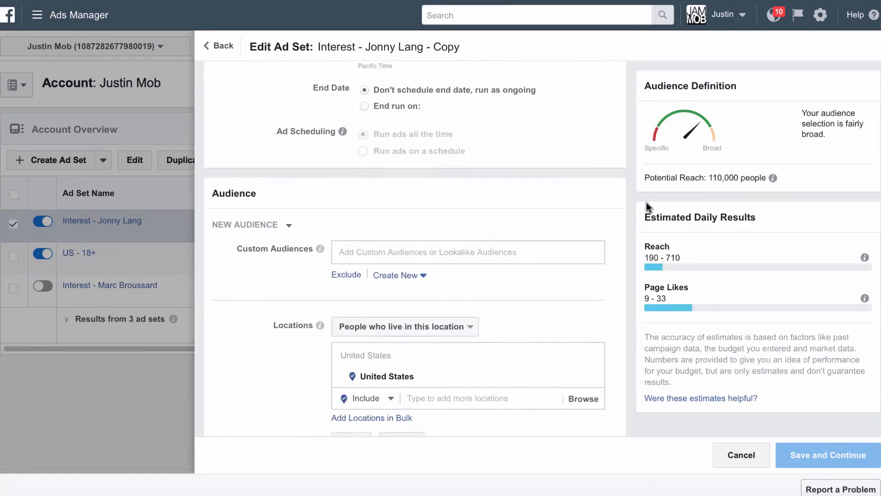
{"action": "scroll", "coordinate": [647, 201], "scroll_direction": "down", "scroll_amount": 10}
{"action": "mouse_move", "coordinate": [340, 134]}
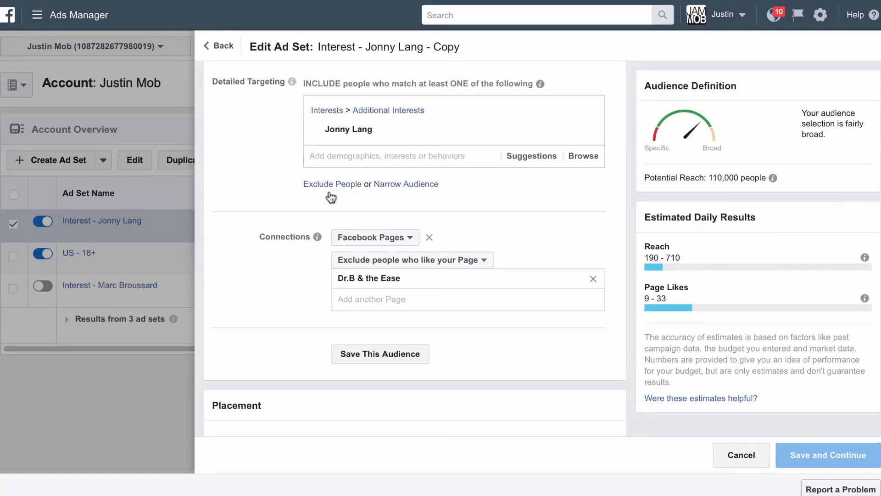
{"action": "mouse_move", "coordinate": [396, 127]}
{"action": "mouse_move", "coordinate": [444, 137]}
{"action": "left_click", "coordinate": [394, 156]}
{"action": "type", "text": "ray charles"}
{"action": "key", "text": "Return"}
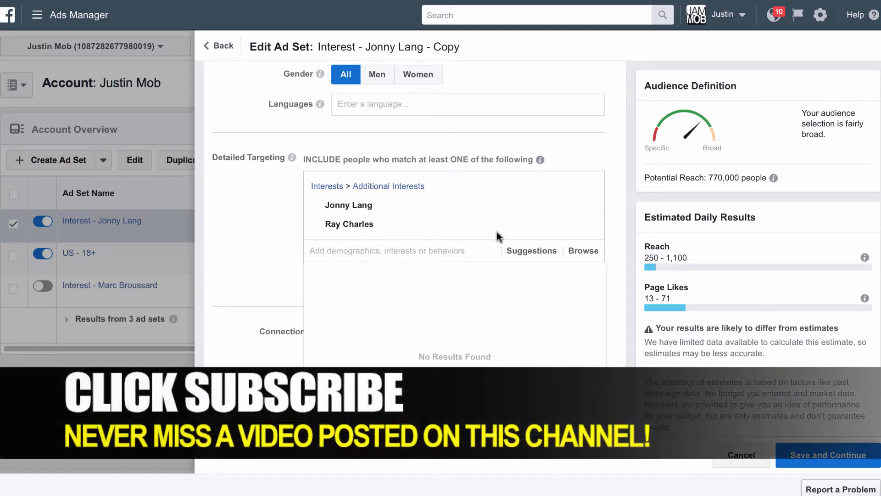
{"action": "mouse_move", "coordinate": [369, 226]}
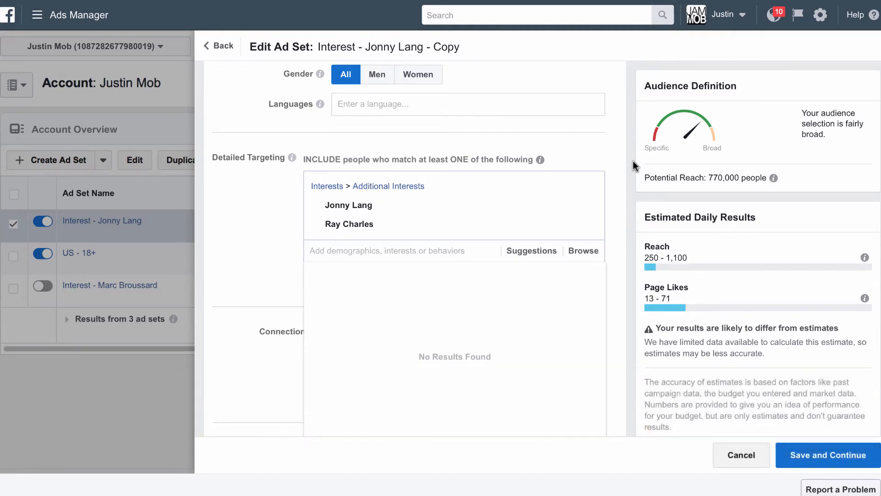
{"action": "mouse_move", "coordinate": [346, 209]}
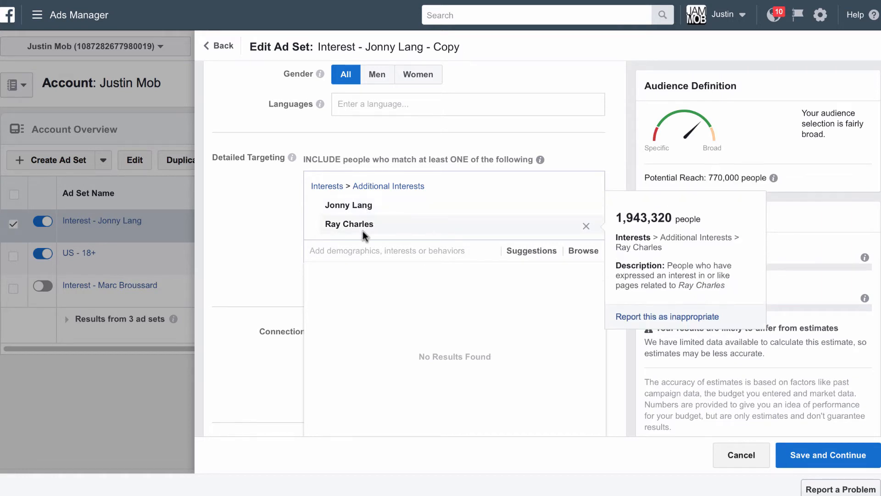
{"action": "mouse_move", "coordinate": [545, 158]}
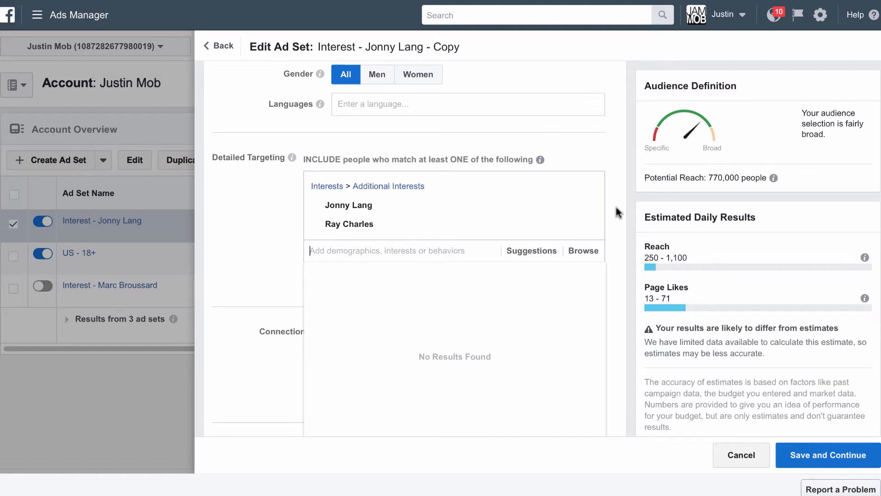
{"action": "mouse_move", "coordinate": [406, 220]}
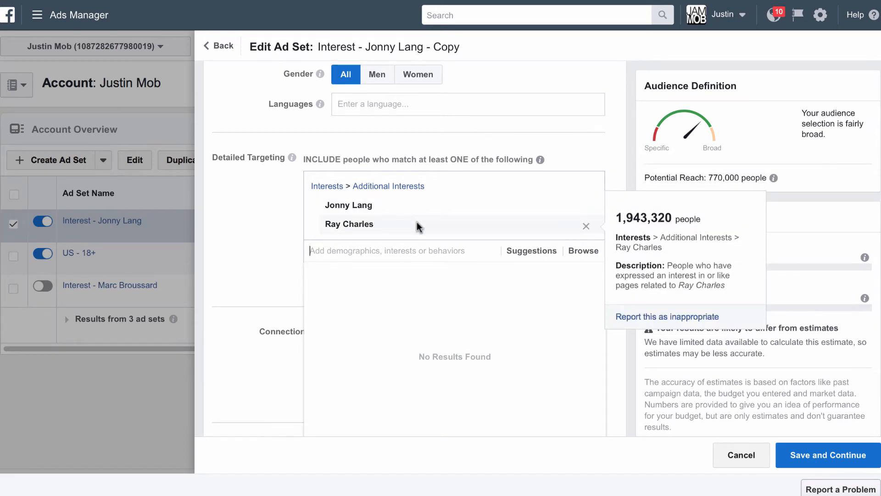
{"action": "left_click", "coordinate": [586, 227]}
- Replace the United States location with Chattanooga, Tennessee, targeting people who live in this location
{"action": "scroll", "coordinate": [618, 161], "scroll_direction": "up", "scroll_amount": 6}
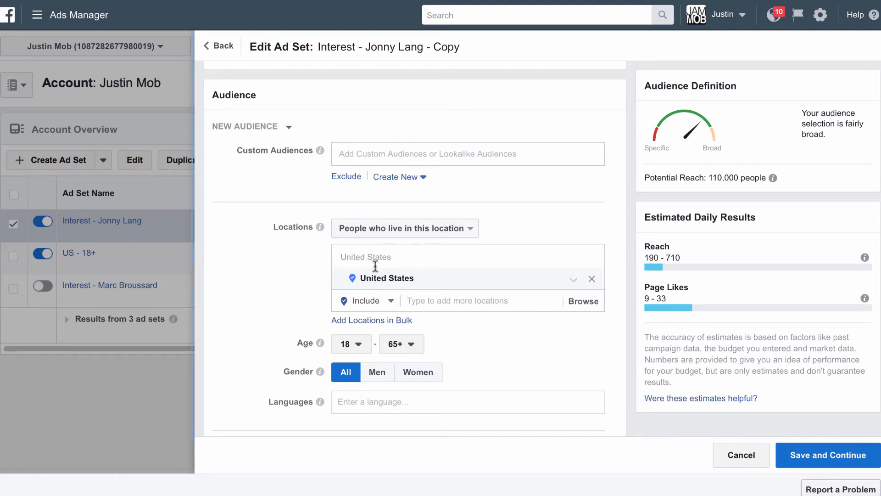
{"action": "left_click", "coordinate": [591, 278]}
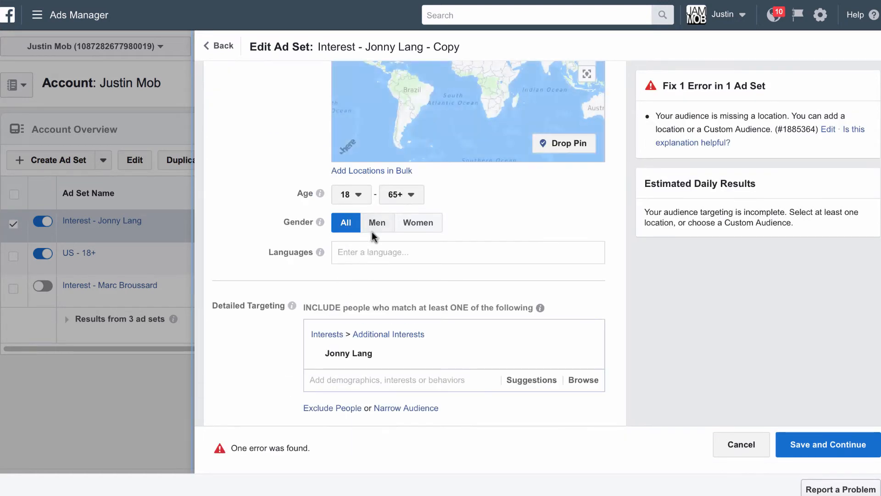
{"action": "scroll", "coordinate": [372, 232], "scroll_direction": "up", "scroll_amount": 5}
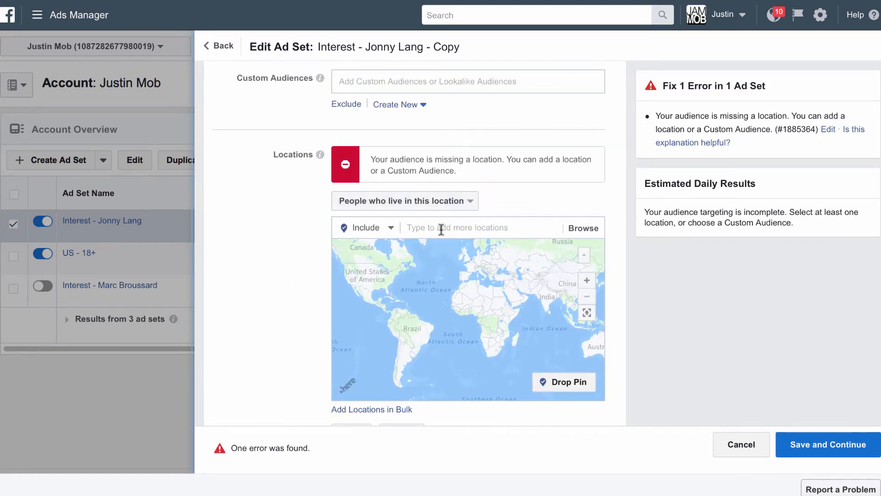
{"action": "left_click", "coordinate": [429, 225]}
{"action": "type", "text": "ch"}
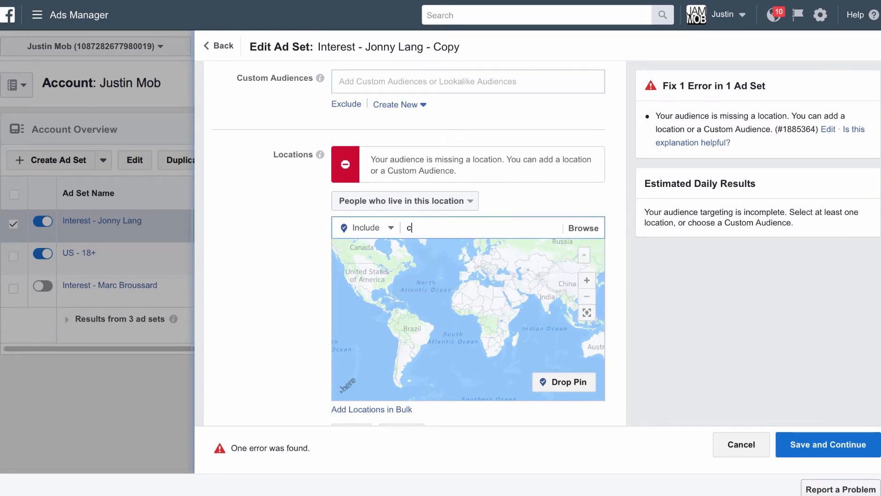
{"action": "left_click", "coordinate": [456, 250]}
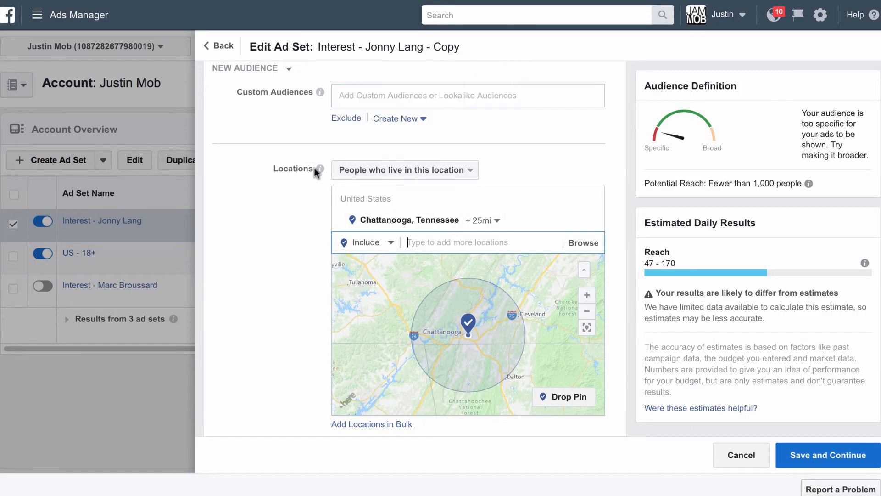
{"action": "left_click", "coordinate": [474, 171]}
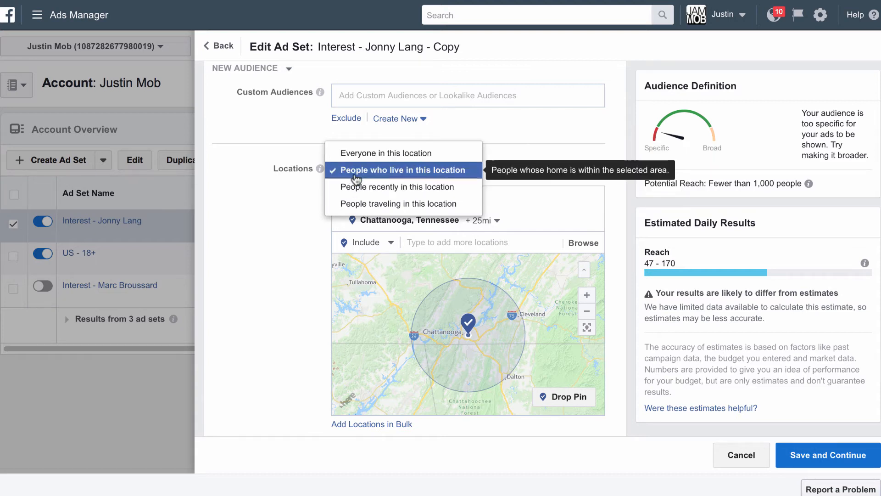
{"action": "left_click", "coordinate": [434, 173]}
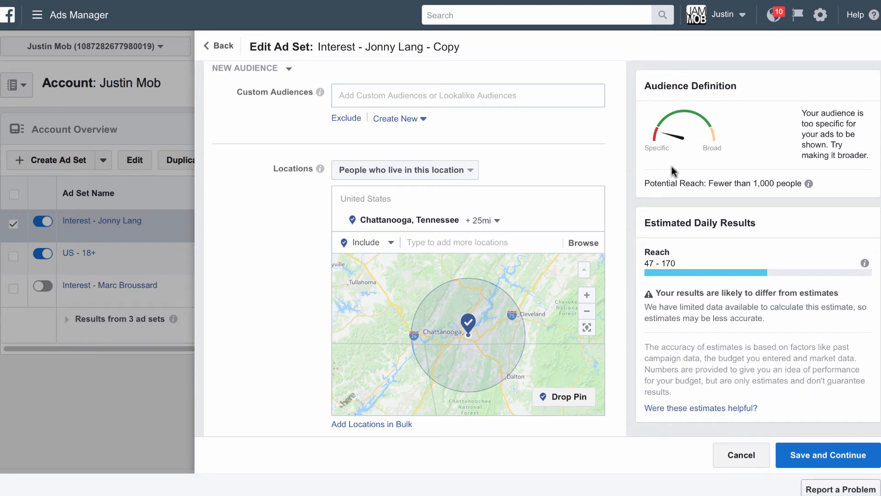
- Remove Chattanooga, Tennessee from the audience locations and add the United States back
{"action": "mouse_move", "coordinate": [587, 224]}
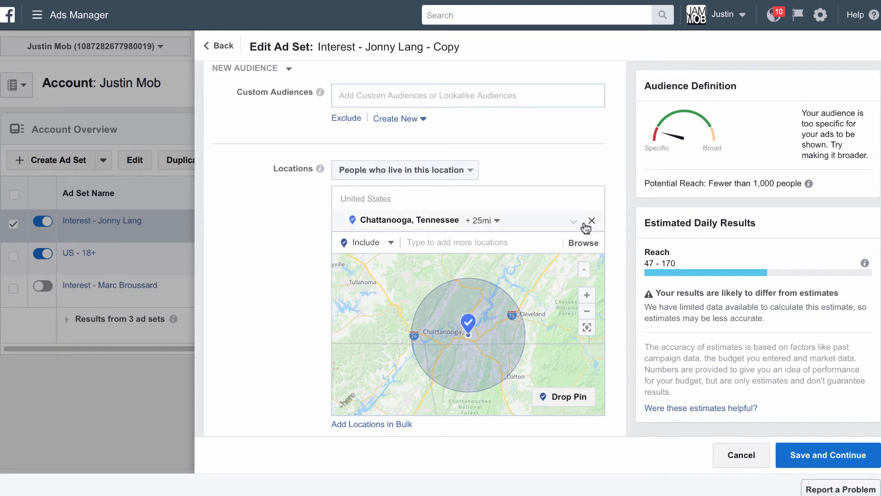
{"action": "left_click", "coordinate": [588, 222]}
{"action": "left_click", "coordinate": [463, 222]}
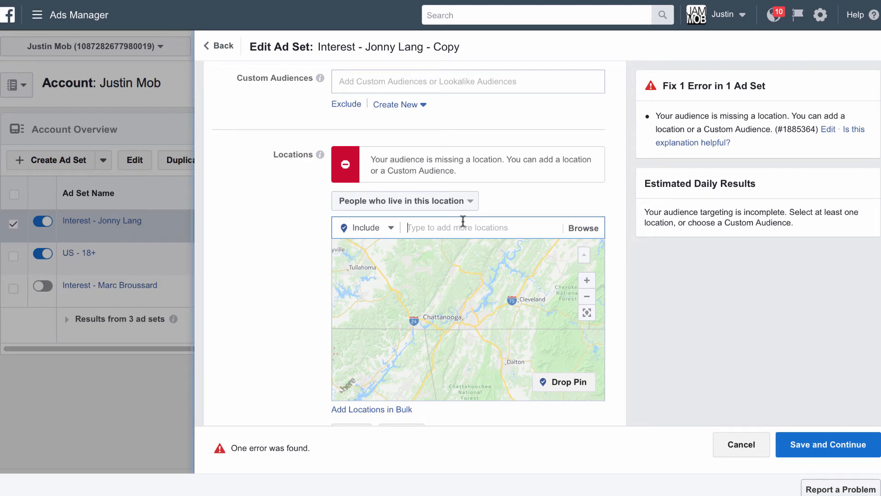
{"action": "type", "text": "unit"}
{"action": "key", "text": "Return"}
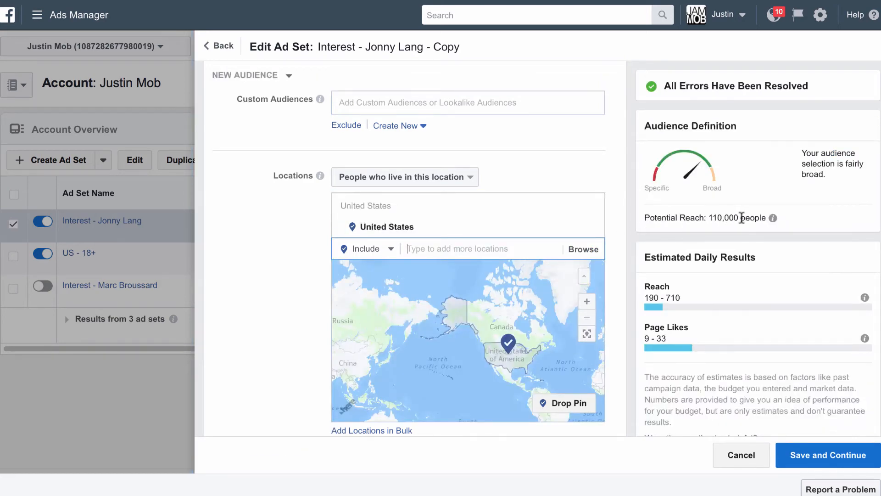
- Replace the United States with Chattanooga, Tennessee as the copied ad set's target location
{"action": "mouse_move", "coordinate": [506, 220]}
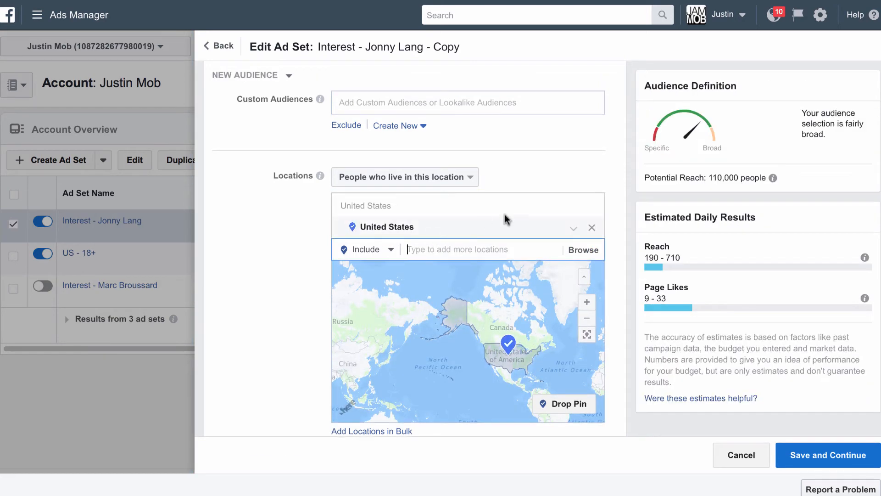
{"action": "left_click", "coordinate": [592, 229]}
{"action": "scroll", "coordinate": [494, 220], "scroll_direction": "up", "scroll_amount": 5}
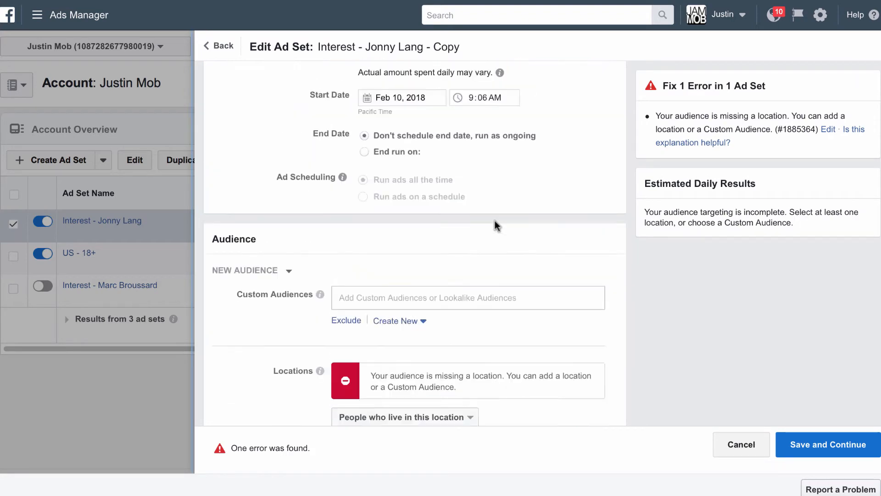
{"action": "scroll", "coordinate": [495, 221], "scroll_direction": "down", "scroll_amount": 4}
{"action": "left_click", "coordinate": [441, 345]}
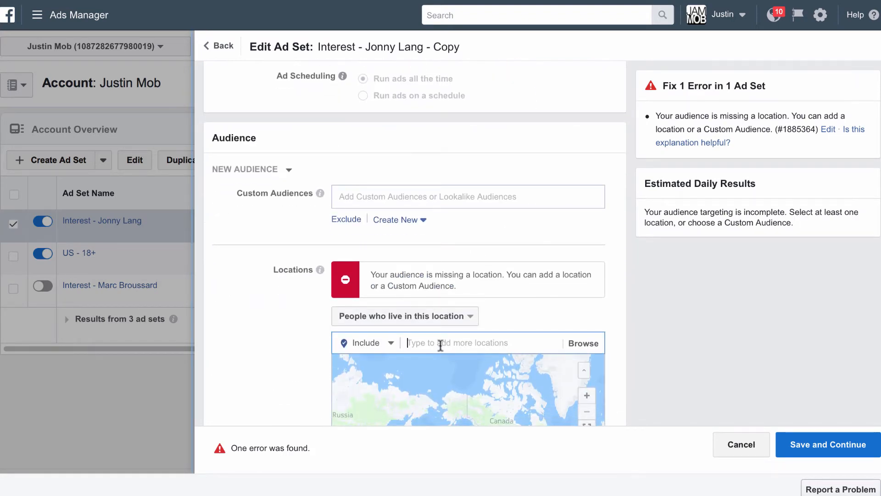
{"action": "type", "text": "cha"}
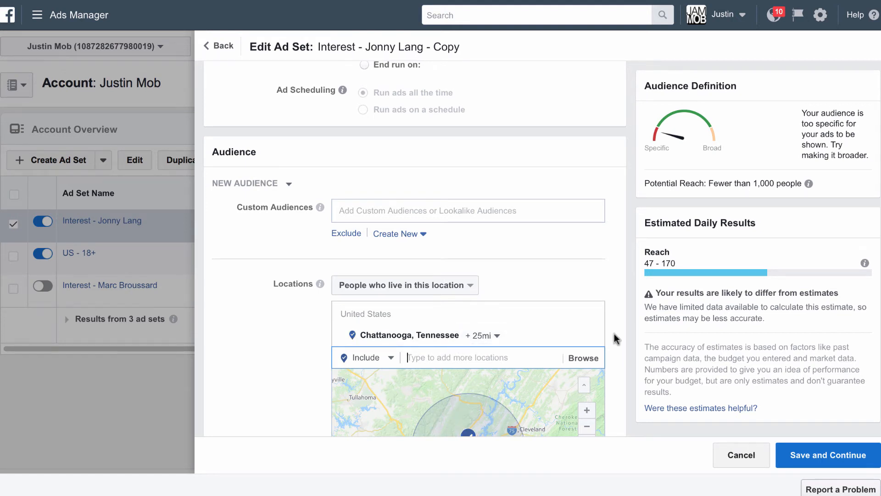
- Review the copied ad set's settings, from audience and connections to the budget, schedule and ad set name
{"action": "scroll", "coordinate": [616, 339], "scroll_direction": "down", "scroll_amount": 1}
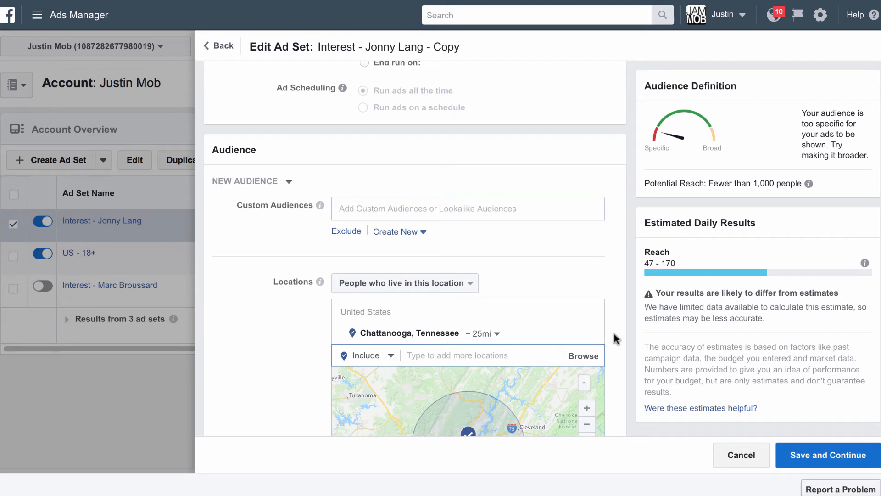
{"action": "scroll", "coordinate": [616, 338], "scroll_direction": "down", "scroll_amount": 6}
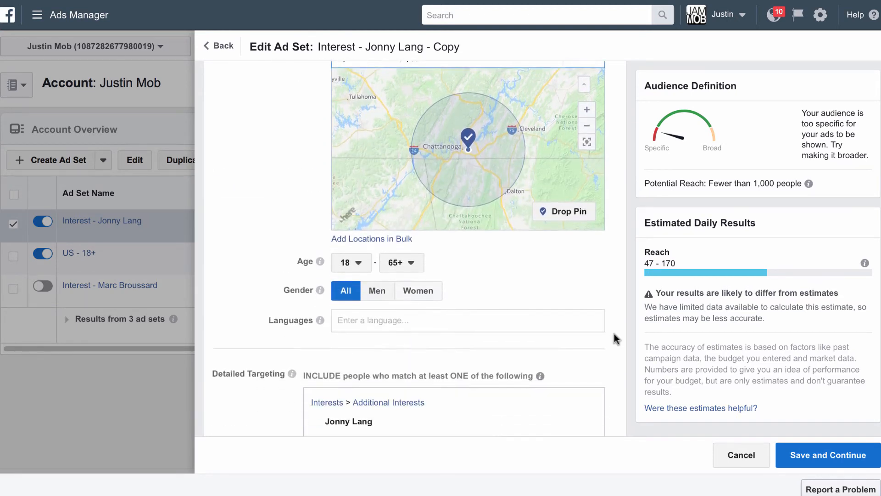
{"action": "scroll", "coordinate": [616, 339], "scroll_direction": "down", "scroll_amount": 5}
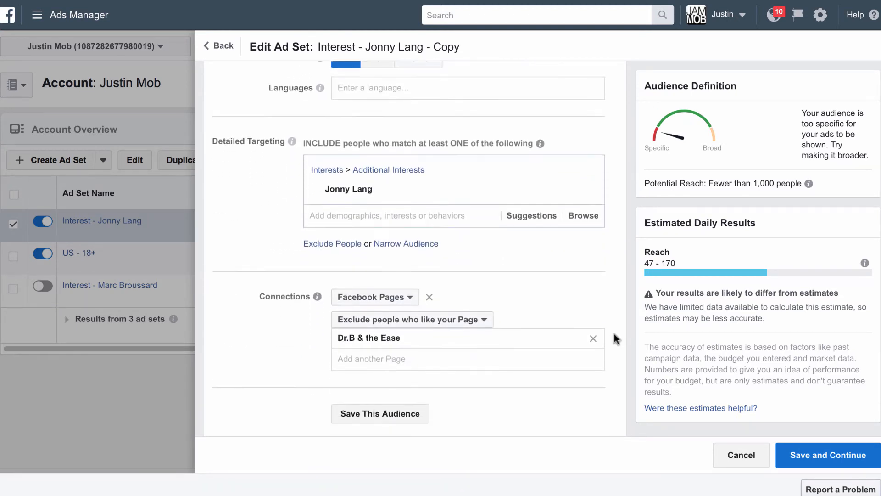
{"action": "scroll", "coordinate": [616, 339], "scroll_direction": "up", "scroll_amount": 12}
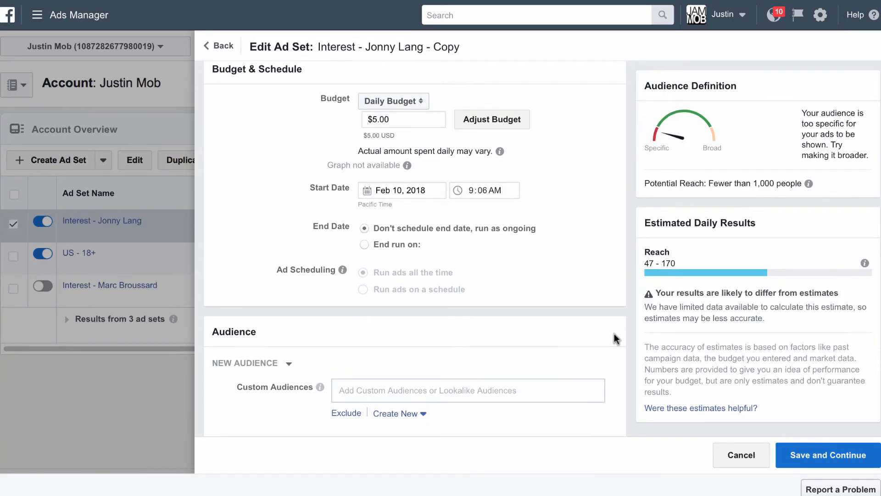
{"action": "scroll", "coordinate": [533, 181], "scroll_direction": "up", "scroll_amount": 4}
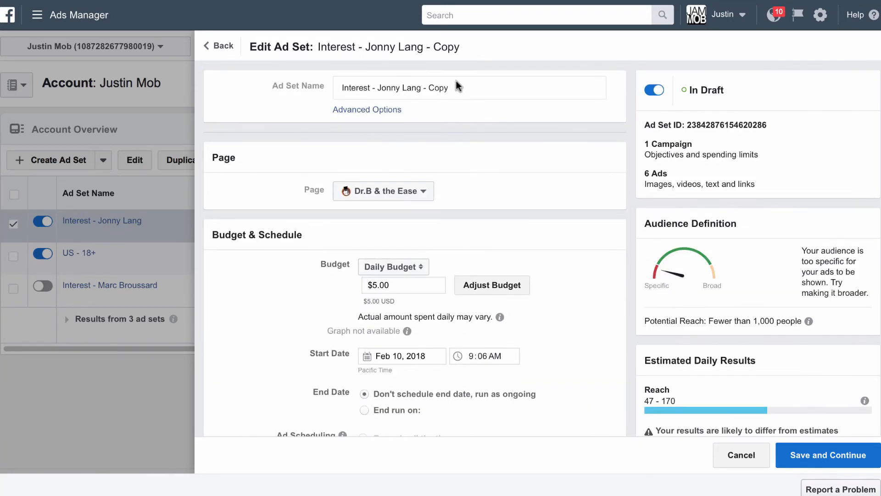
- Rename the copied ad set as Interest - Jonny Lang - Chattanooga and save its settings
{"action": "double_click", "coordinate": [431, 88]}
{"action": "type", "text": "Chattanooga"}
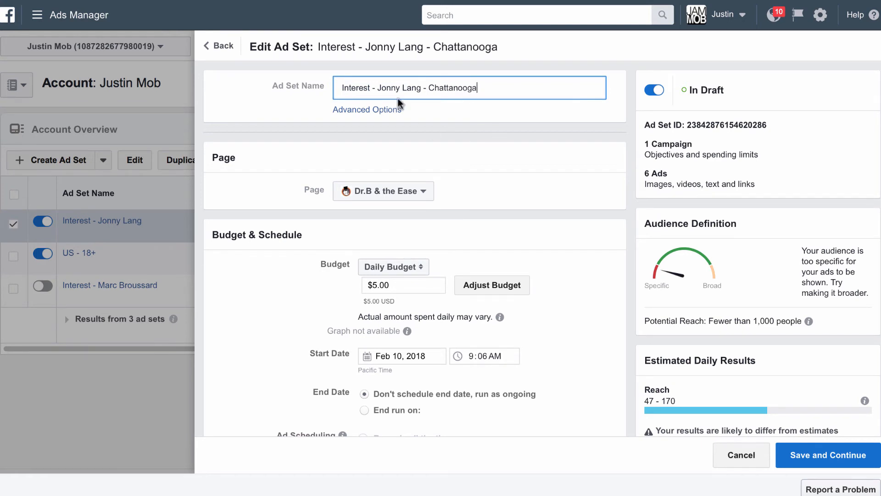
{"action": "scroll", "coordinate": [604, 235], "scroll_direction": "down", "scroll_amount": 5}
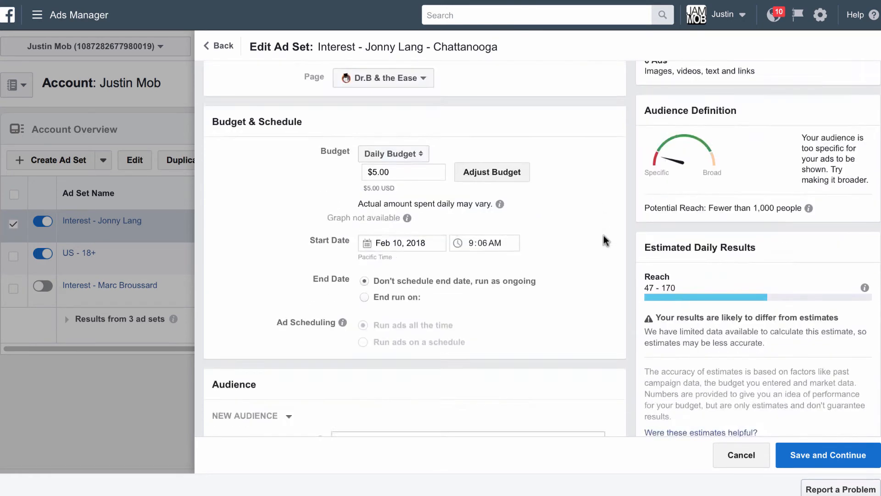
{"action": "scroll", "coordinate": [604, 235], "scroll_direction": "down", "scroll_amount": 15}
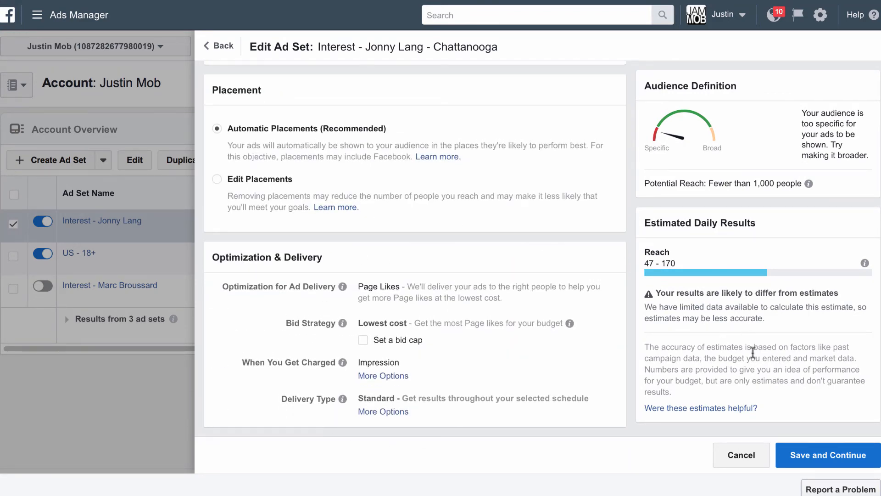
{"action": "left_click", "coordinate": [827, 453]}
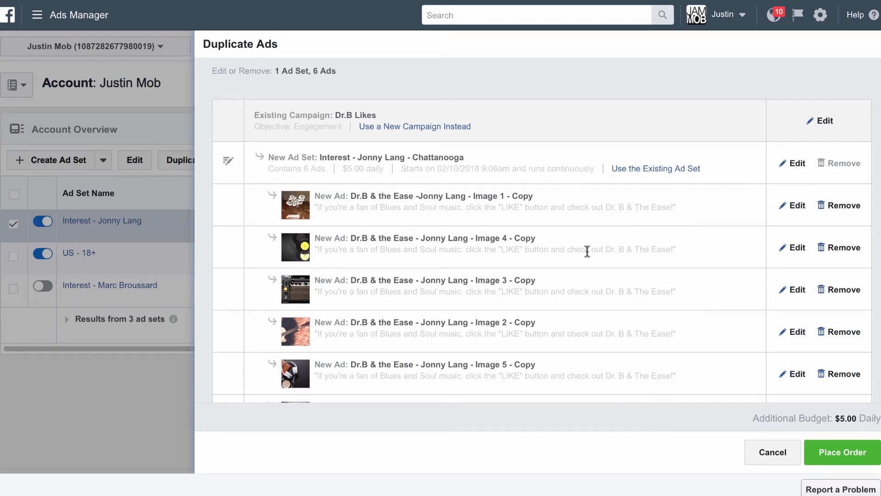
- Remove the Image 1 and Image 4 ad copies from the duplicated ad set and place the order
{"action": "scroll", "coordinate": [524, 242], "scroll_direction": "down", "scroll_amount": 1}
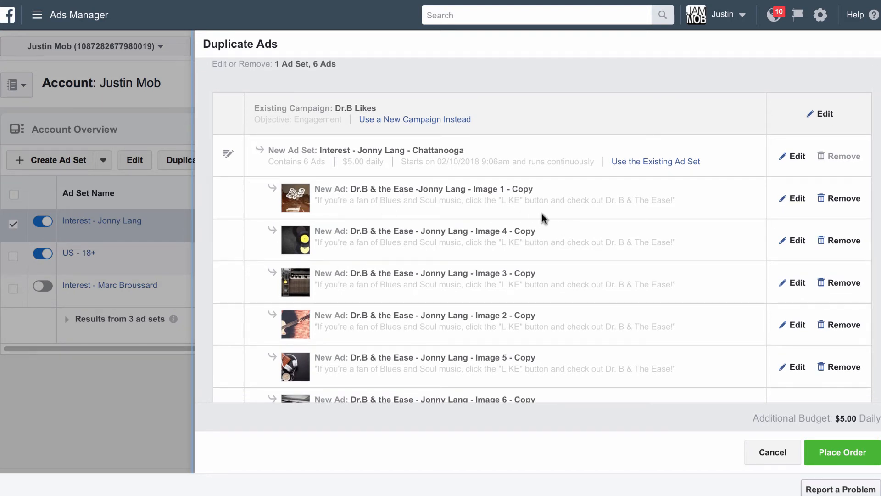
{"action": "scroll", "coordinate": [544, 219], "scroll_direction": "down", "scroll_amount": 3}
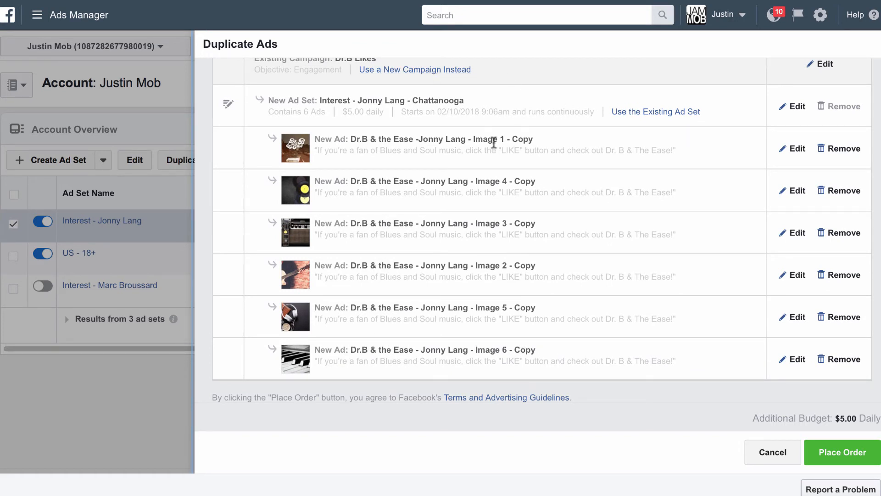
{"action": "left_click", "coordinate": [844, 148]}
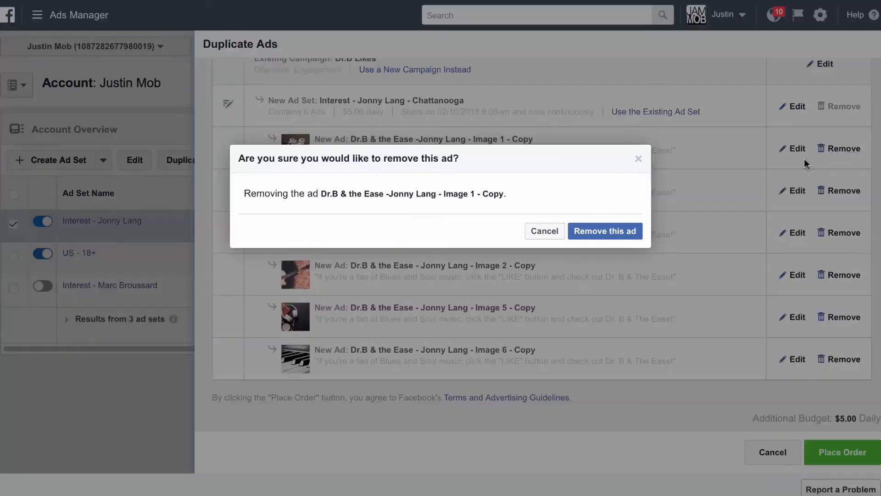
{"action": "left_click", "coordinate": [630, 235]}
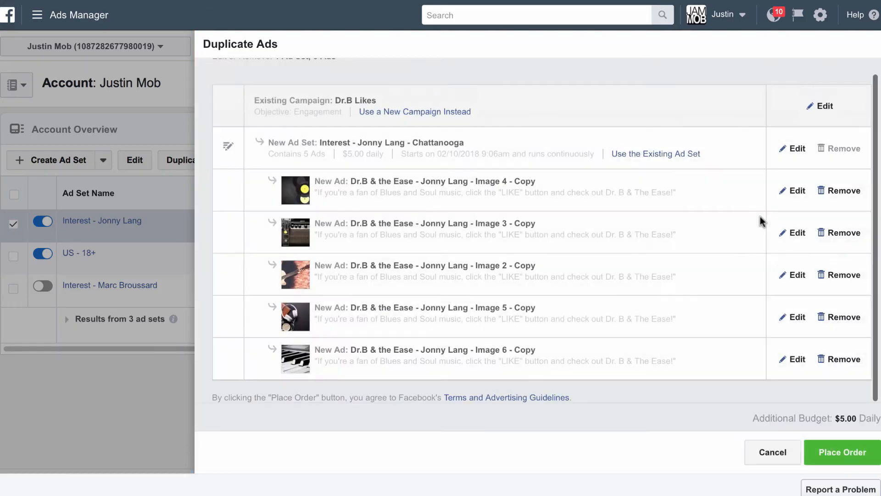
{"action": "left_click", "coordinate": [831, 194]}
{"action": "left_click", "coordinate": [626, 232]}
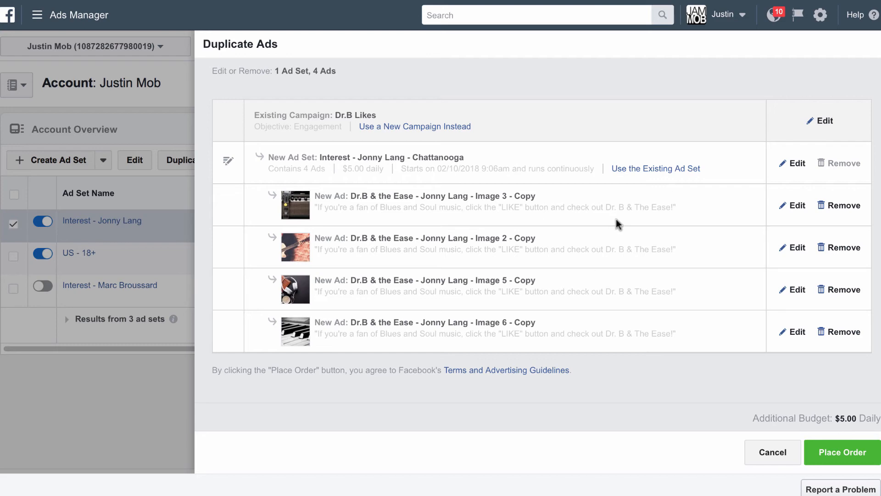
{"action": "left_click", "coordinate": [839, 459]}
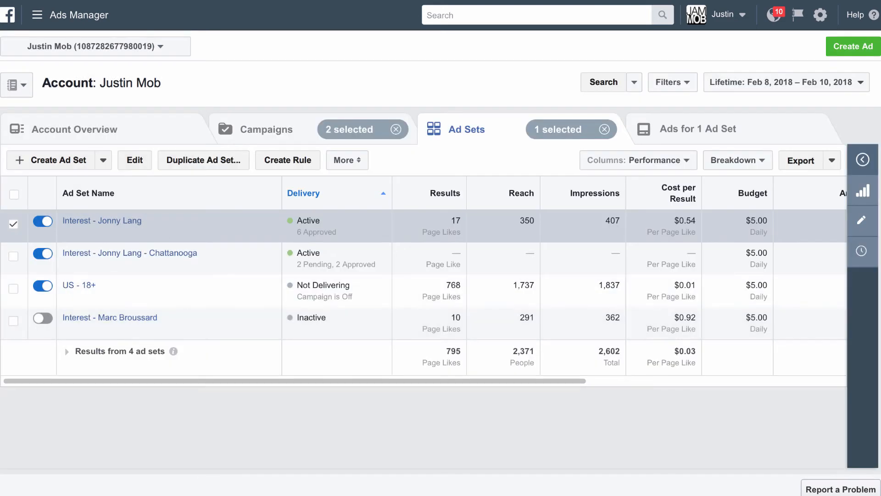
- In the ads of both Jonny Lang ad sets, switch off the Image 2 copy and rename the Image 3 copy for Chattanooga
{"action": "left_click", "coordinate": [14, 256]}
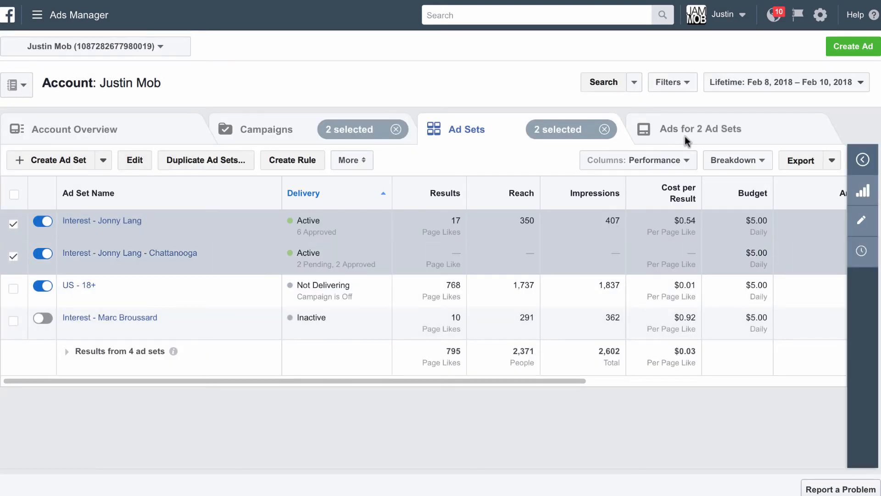
{"action": "left_click", "coordinate": [684, 136]}
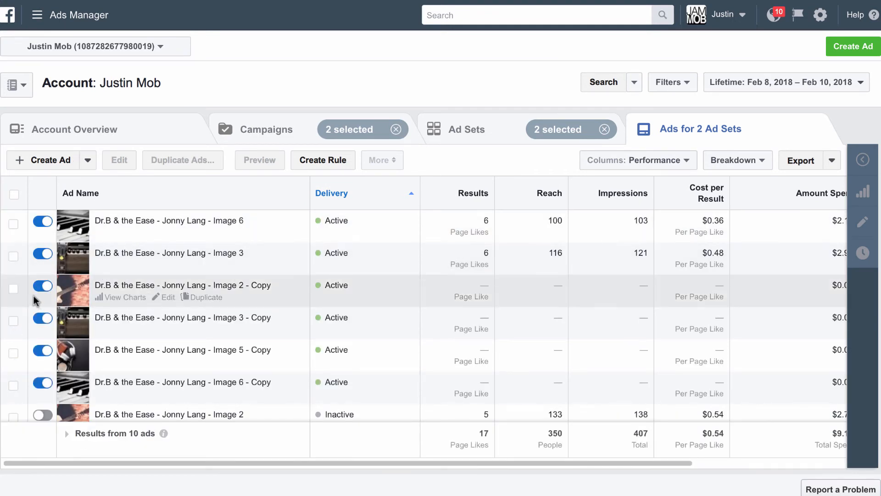
{"action": "left_click", "coordinate": [46, 286]}
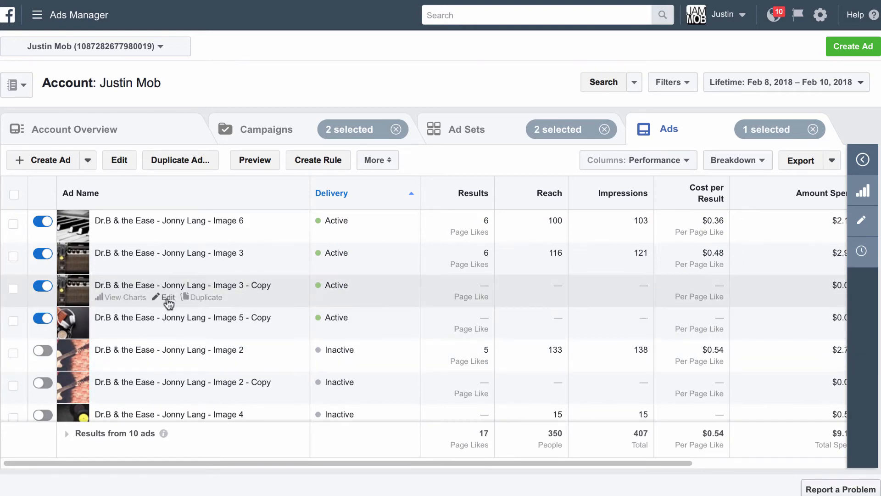
{"action": "left_click", "coordinate": [168, 298]}
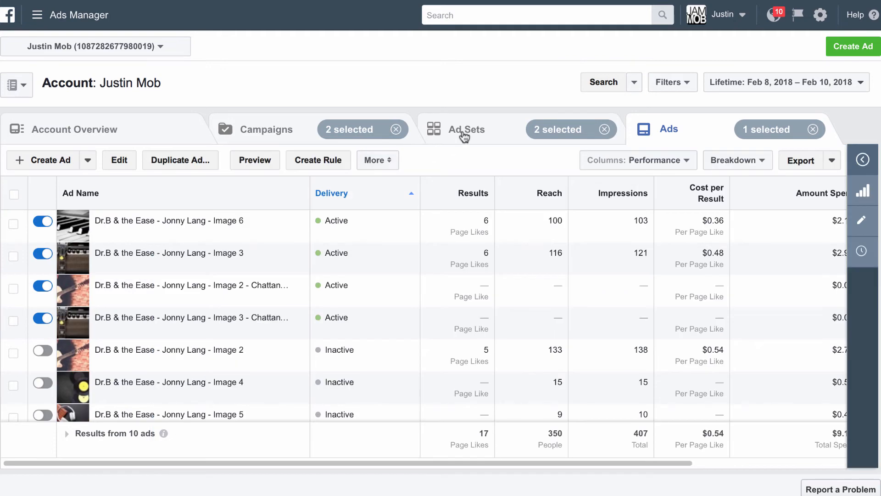
- Edit only the Interest - Jonny Lang - Chattanooga ad set and remove the Jonny Lang interest from its detailed targeting
{"action": "left_click", "coordinate": [464, 134]}
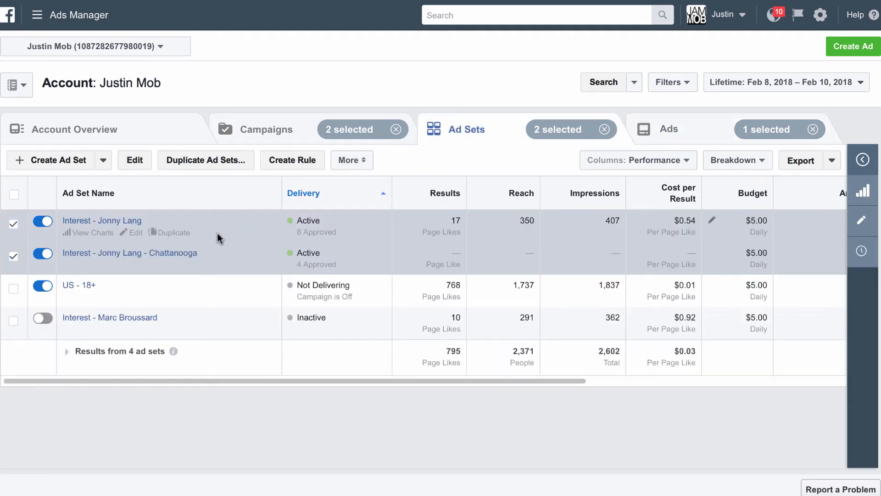
{"action": "left_click", "coordinate": [14, 224]}
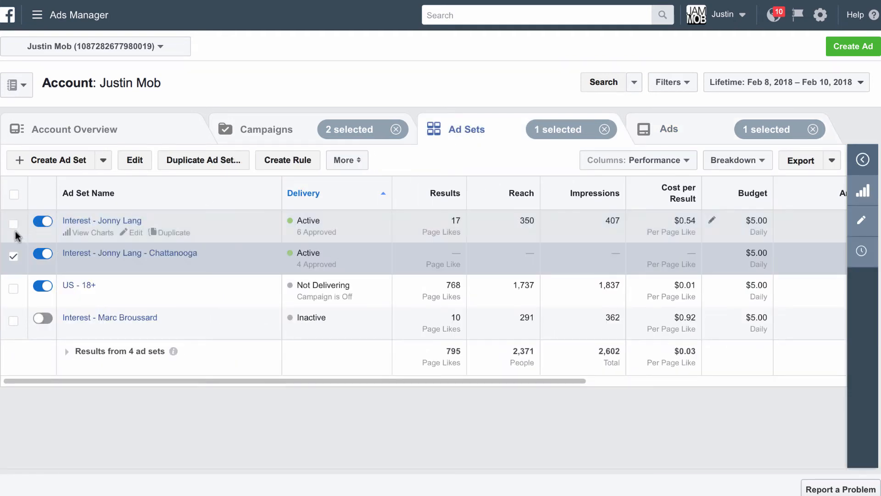
{"action": "left_click", "coordinate": [14, 258]}
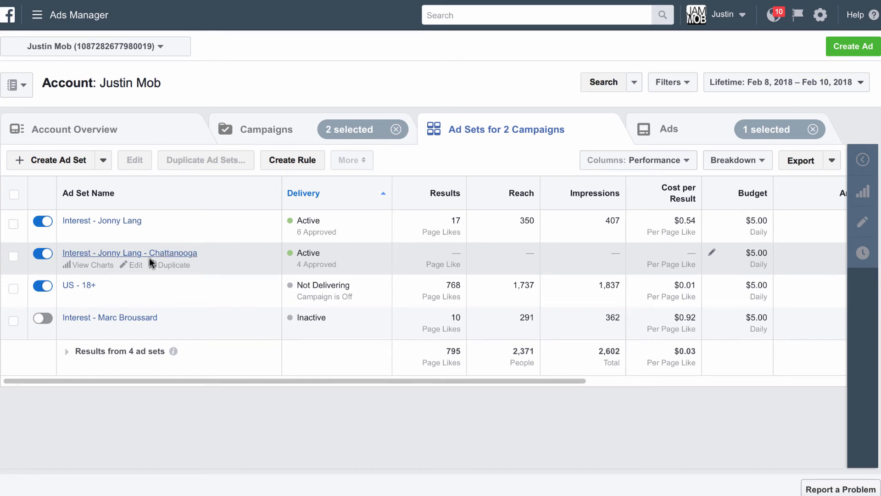
{"action": "left_click", "coordinate": [135, 265]}
{"action": "scroll", "coordinate": [299, 219], "scroll_direction": "down", "scroll_amount": 4}
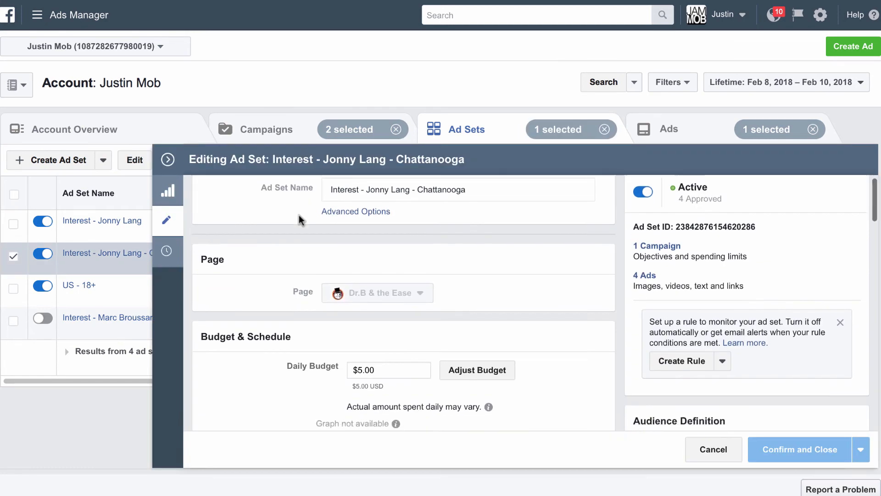
{"action": "scroll", "coordinate": [624, 305], "scroll_direction": "down", "scroll_amount": 6}
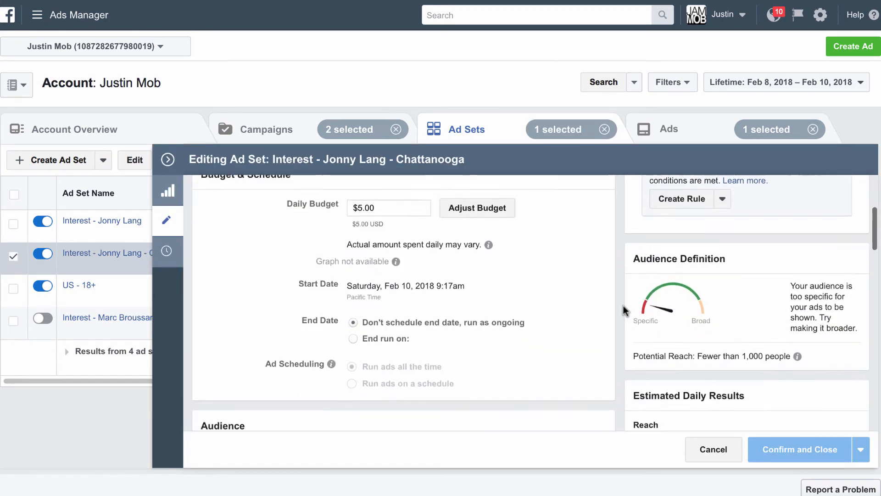
{"action": "scroll", "coordinate": [623, 305], "scroll_direction": "down", "scroll_amount": 5}
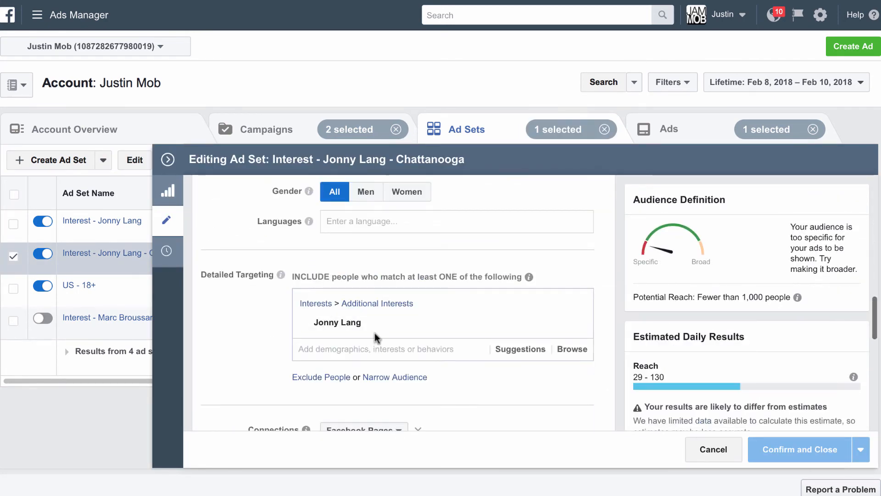
{"action": "mouse_move", "coordinate": [331, 320]}
{"action": "left_click", "coordinate": [575, 324]}
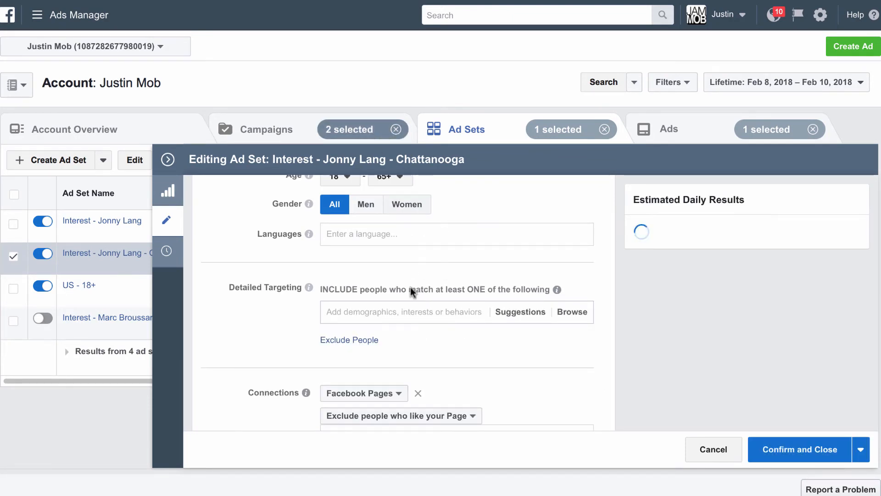
- Add Livemusic as a detailed targeting interest and check the audience's potential reach
{"action": "scroll", "coordinate": [412, 318], "scroll_direction": "up", "scroll_amount": 5}
{"action": "type", "text": "live m"}
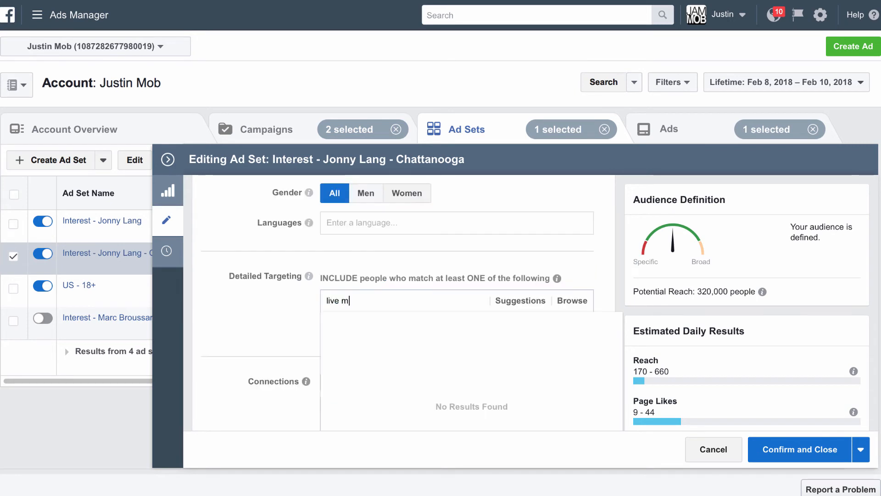
{"action": "type", "text": "usic"}
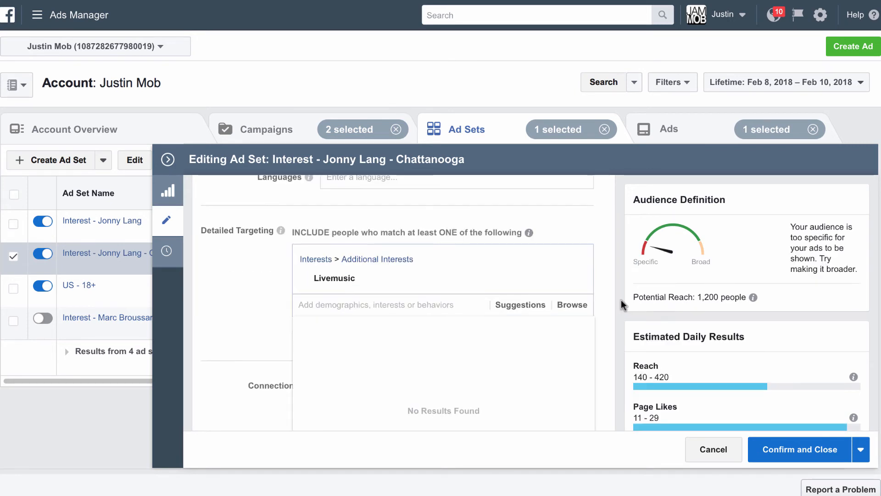
{"action": "left_click_drag", "start_coordinate": [632, 297], "coordinate": [738, 298]}
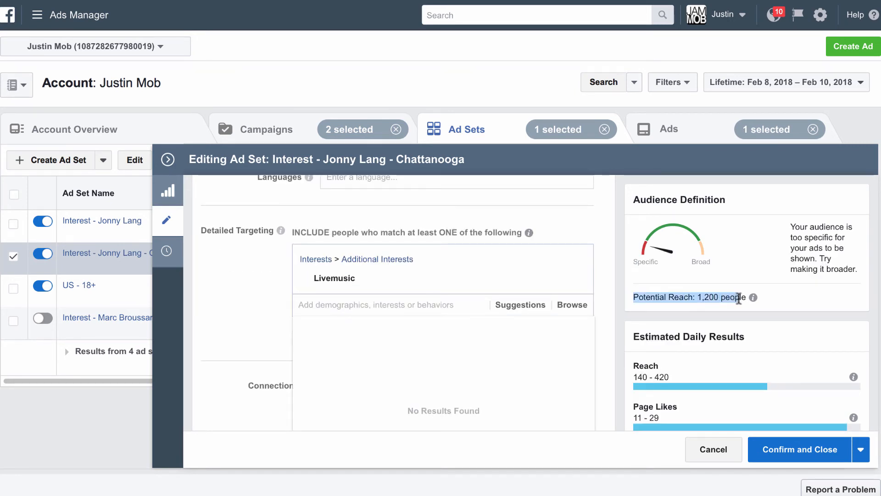
- Add the suggested Concerts interest to the ad set's detailed targeting alongside Livemusic
{"action": "mouse_move", "coordinate": [591, 281]}
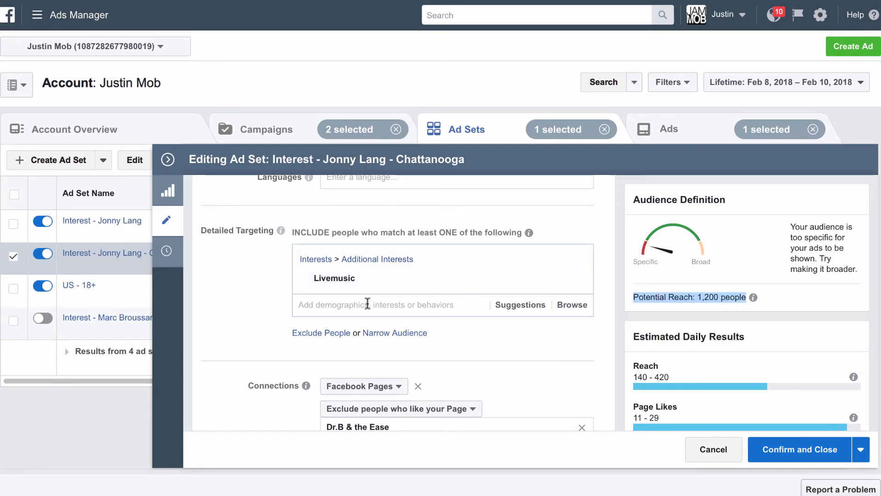
{"action": "left_click", "coordinate": [534, 308]}
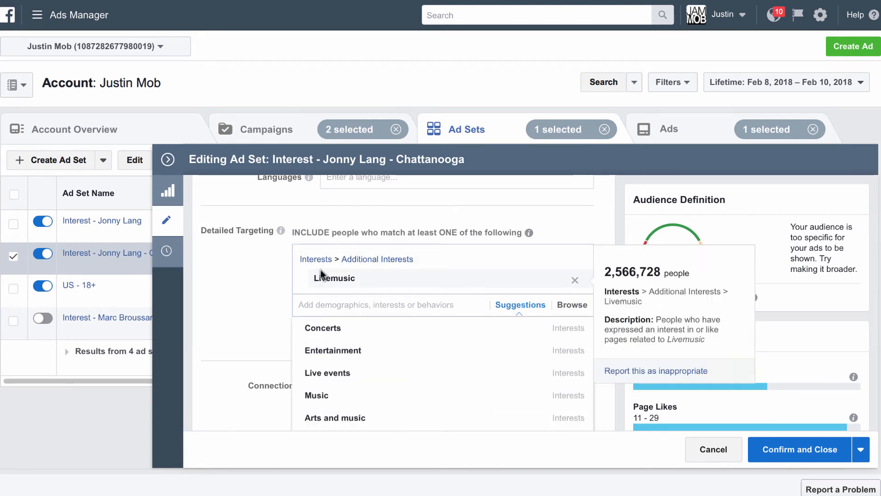
{"action": "mouse_move", "coordinate": [354, 339]}
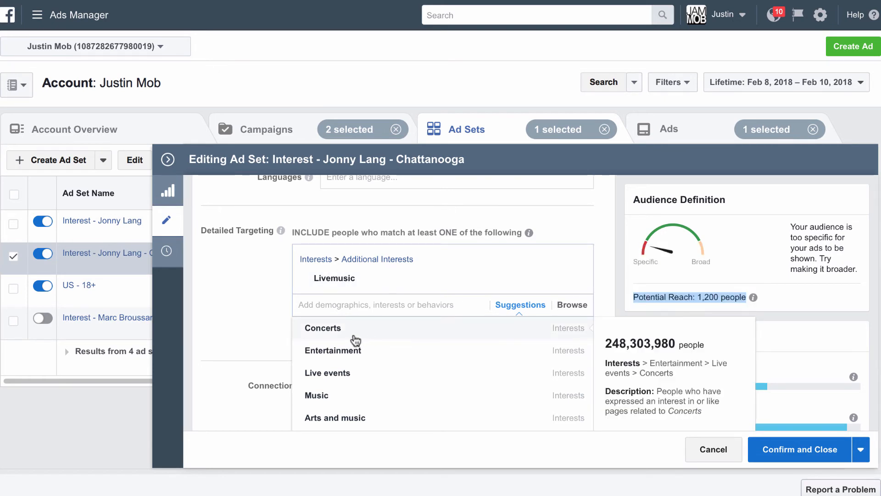
{"action": "left_click", "coordinate": [342, 338]}
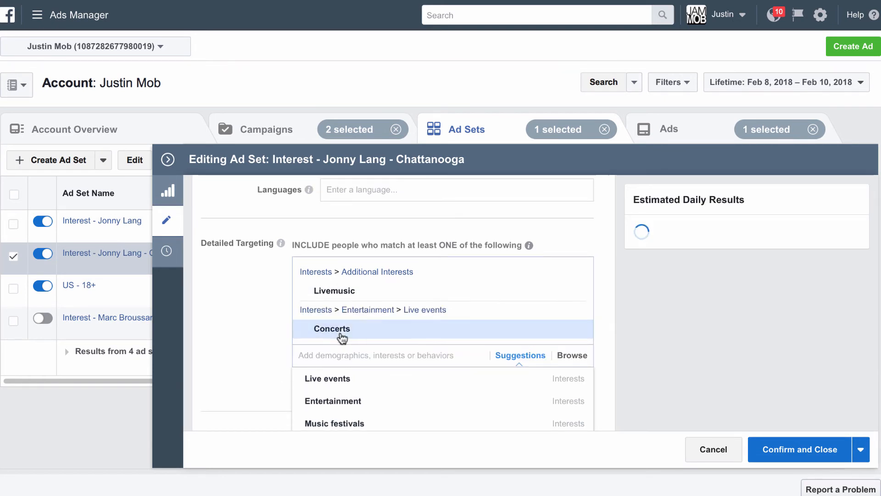
- Check the Chattanooga ad set's location, interests, estimated results and placement, and save the audience changes
{"action": "scroll", "coordinate": [367, 299], "scroll_direction": "up", "scroll_amount": 6}
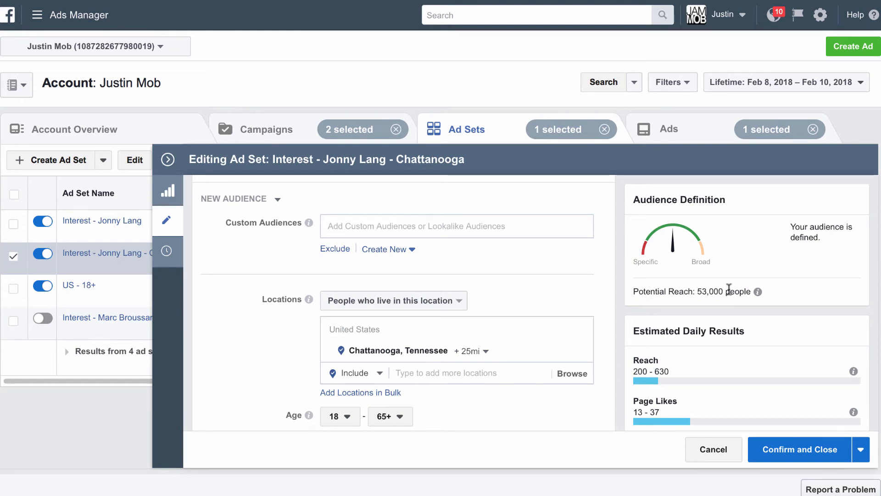
{"action": "scroll", "coordinate": [582, 239], "scroll_direction": "up", "scroll_amount": 1}
{"action": "scroll", "coordinate": [425, 327], "scroll_direction": "down", "scroll_amount": 2}
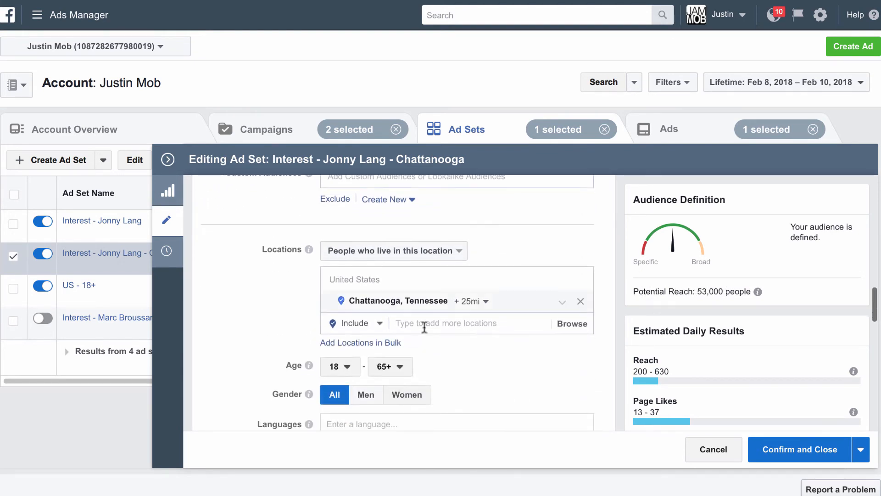
{"action": "scroll", "coordinate": [443, 257], "scroll_direction": "down", "scroll_amount": 6}
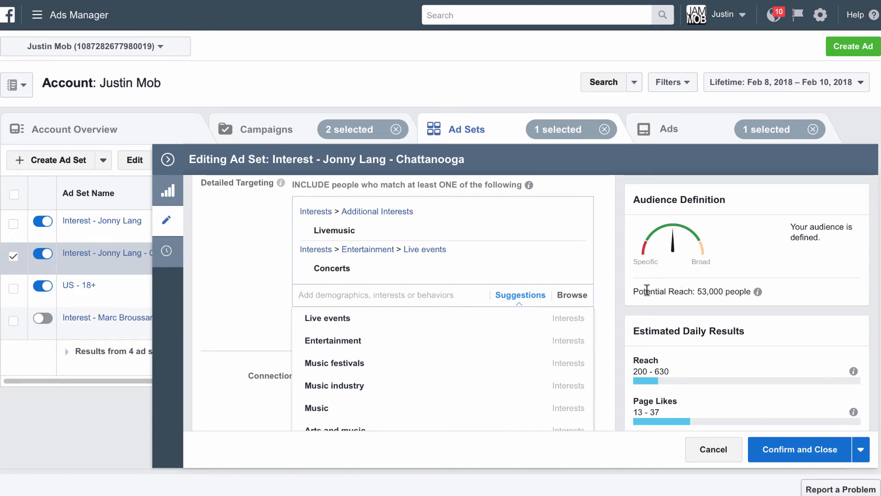
{"action": "scroll", "coordinate": [624, 294], "scroll_direction": "down", "scroll_amount": 1}
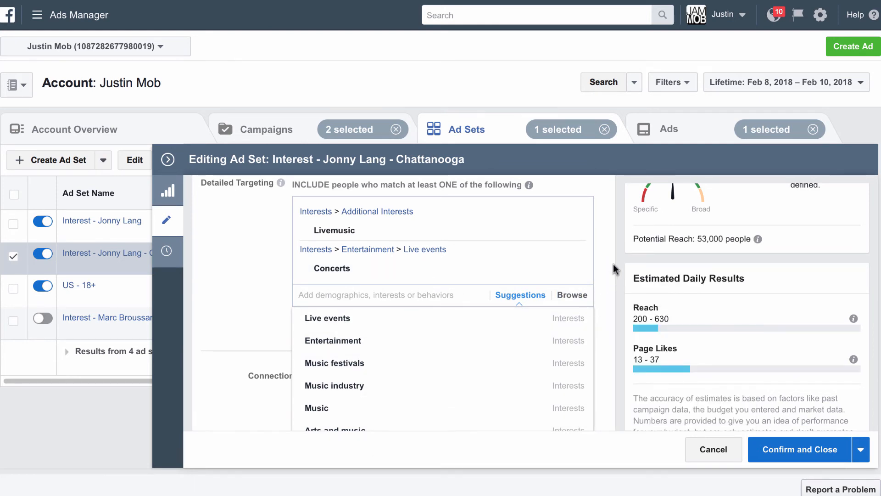
{"action": "scroll", "coordinate": [615, 270], "scroll_direction": "down", "scroll_amount": 5}
{"action": "scroll", "coordinate": [613, 264], "scroll_direction": "down", "scroll_amount": 4}
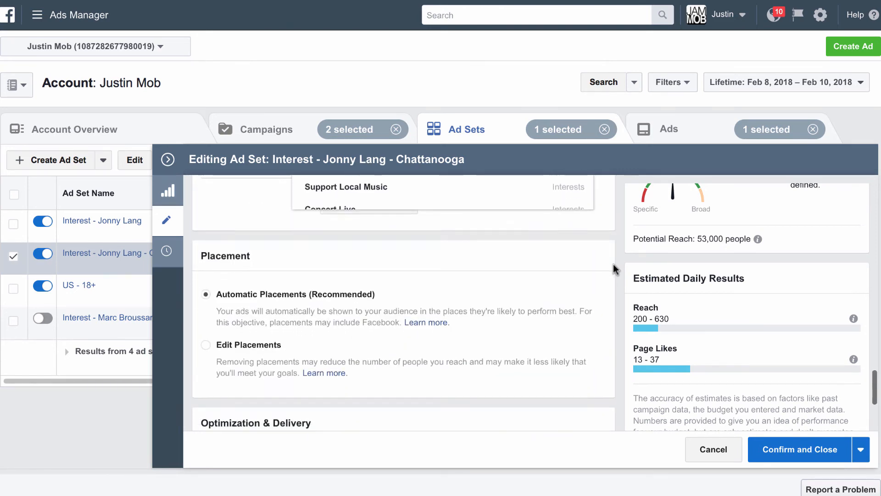
{"action": "left_click", "coordinate": [789, 450]}
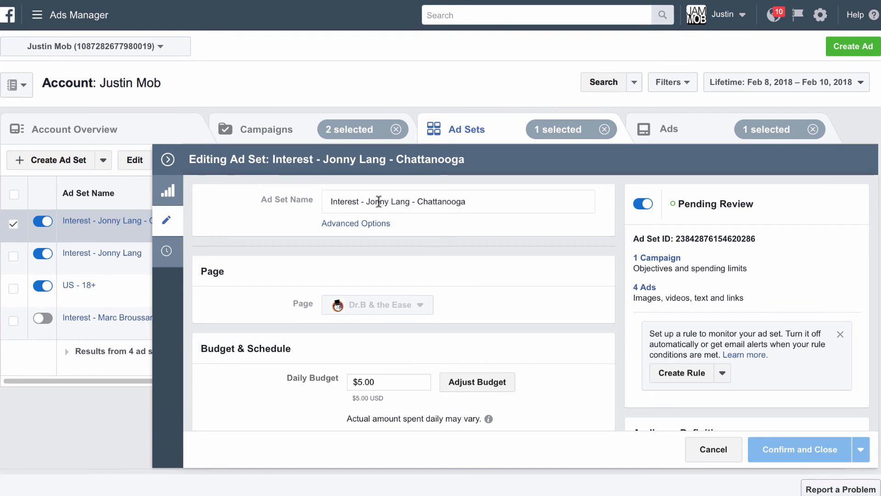
- Rename the open ad set to "Interest - Live Music/Concerts - Chattanooga" and save the change
{"action": "left_click_drag", "start_coordinate": [369, 202], "coordinate": [400, 202]}
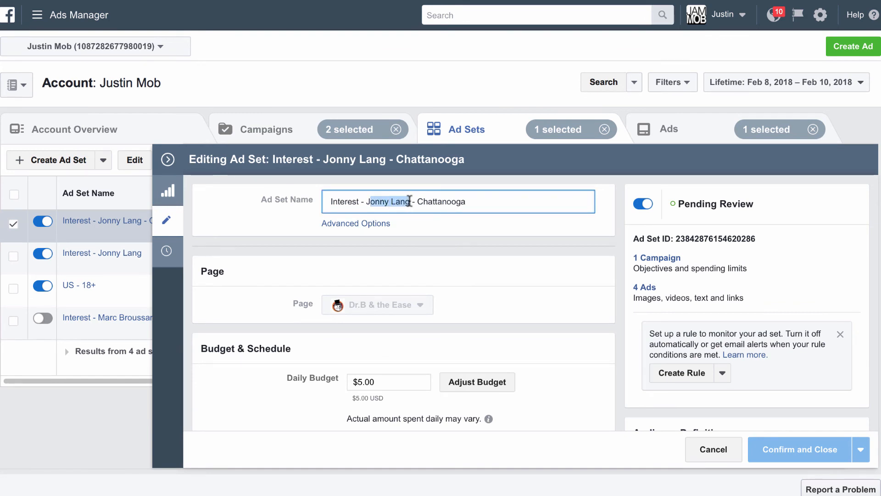
{"action": "key", "text": "BackSpace"}
{"action": "type", "text": "Live Music"}
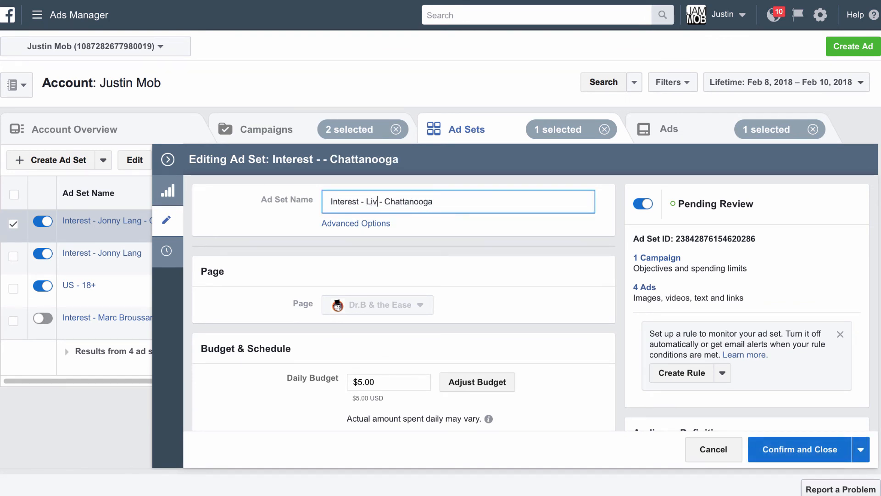
{"action": "type", "text": "/Concerts"}
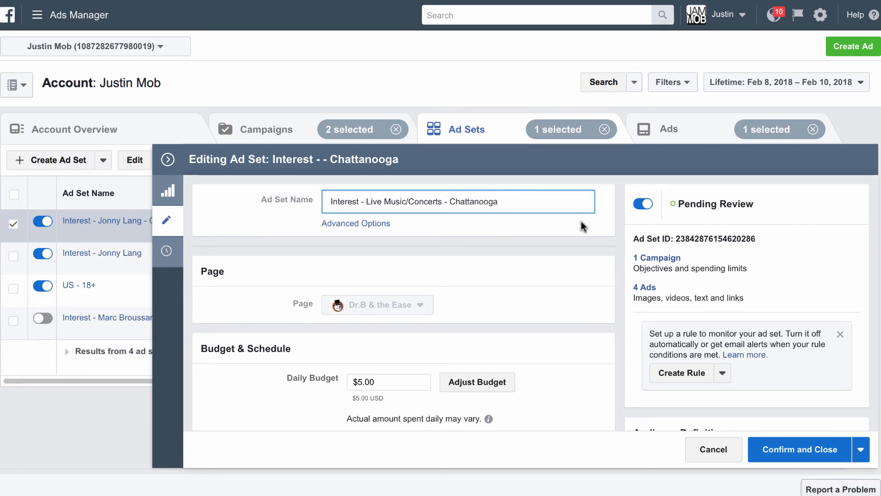
{"action": "left_click", "coordinate": [786, 454]}
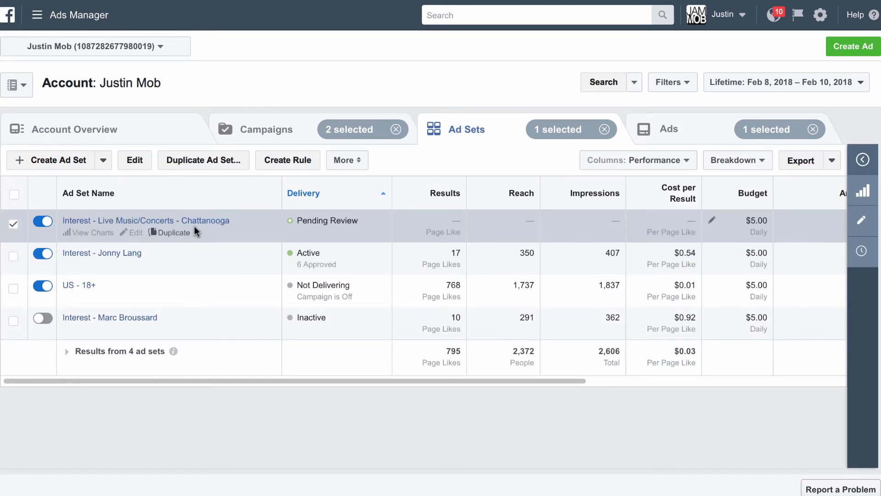
- Edit the ad set again and restore its name to "Interest - Jonny Lang - Chattanooga"
{"action": "left_click", "coordinate": [133, 233]}
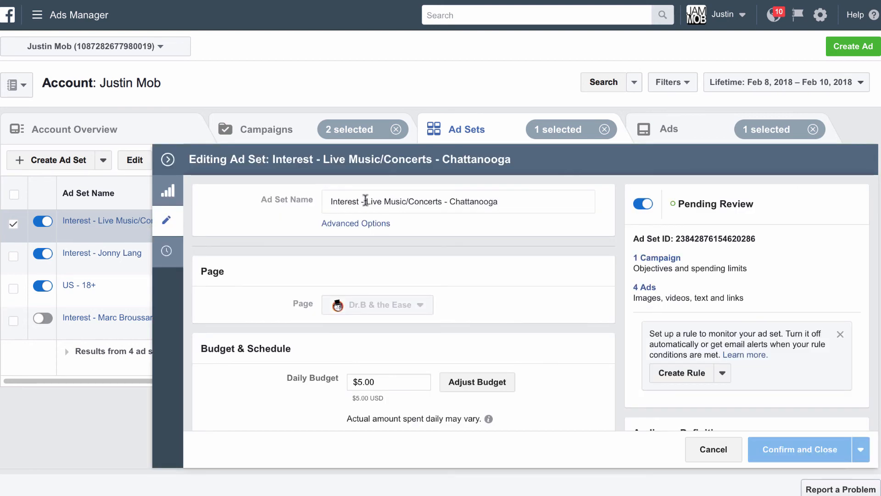
{"action": "left_click_drag", "start_coordinate": [366, 202], "coordinate": [439, 202]}
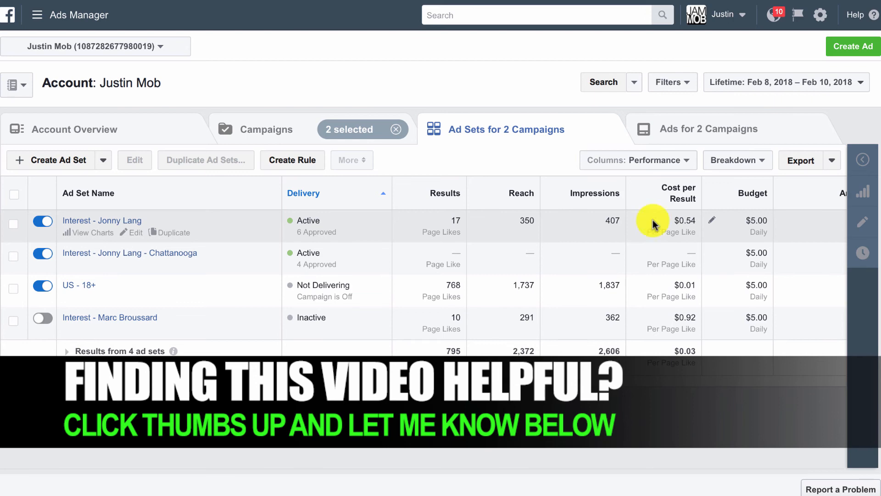
- Start a new ad set inside the existing Dr.B Likes campaign
{"action": "left_click", "coordinate": [54, 157]}
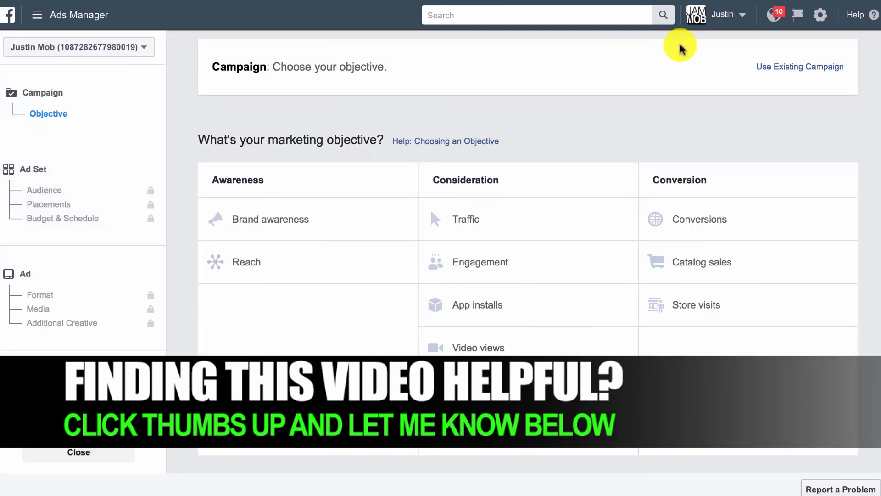
{"action": "left_click", "coordinate": [834, 68]}
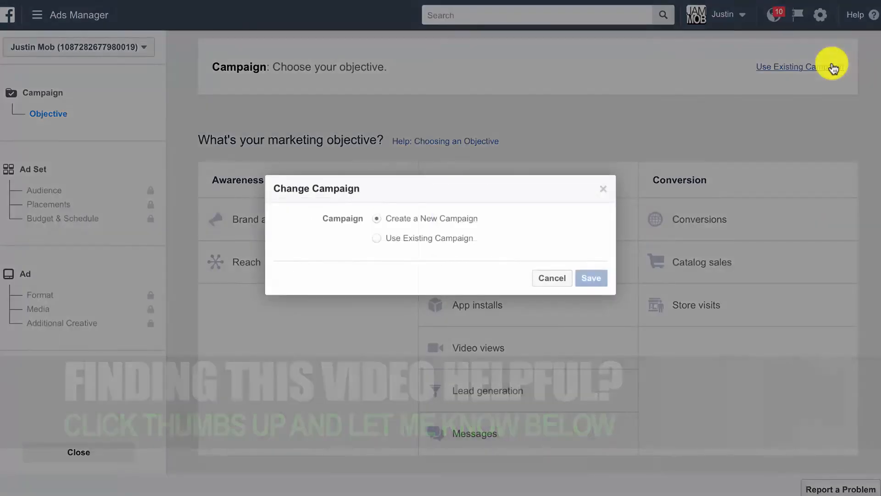
{"action": "left_click", "coordinate": [376, 237]}
{"action": "left_click", "coordinate": [428, 324]}
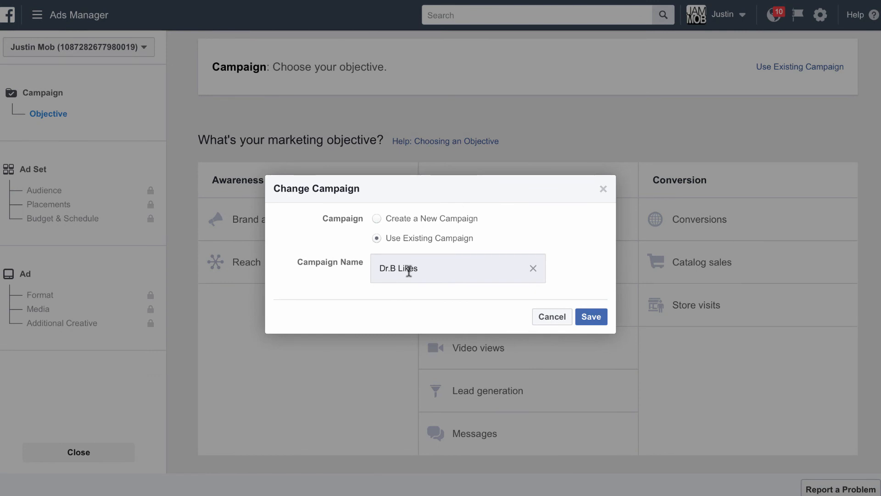
{"action": "left_click", "coordinate": [605, 318]}
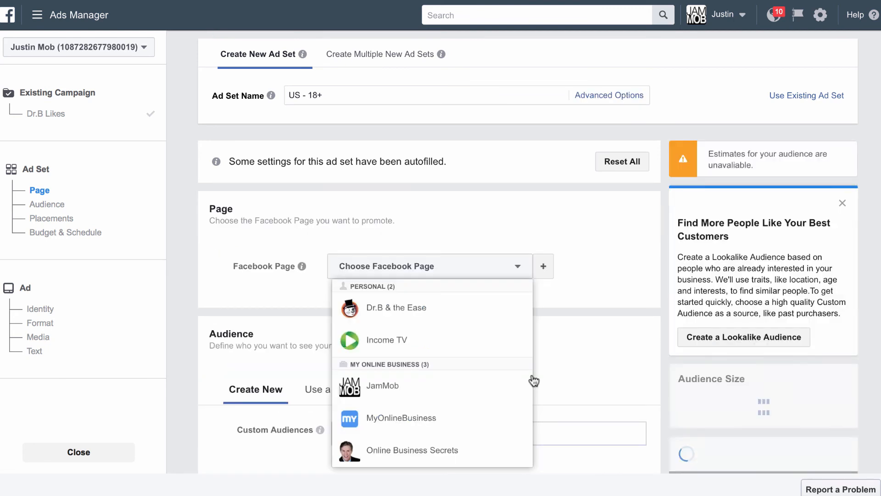
- Promote the Dr.B & the Ease page and name the new ad set "Interest - Live Music/Concerts - Chattanooga"
{"action": "left_click", "coordinate": [365, 253]}
{"action": "left_click", "coordinate": [335, 95]}
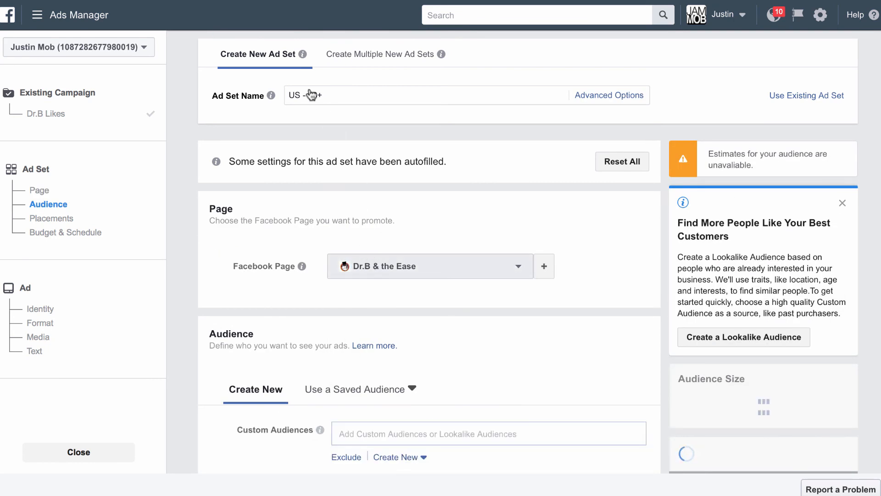
{"action": "left_click_drag", "start_coordinate": [334, 95], "coordinate": [212, 94]}
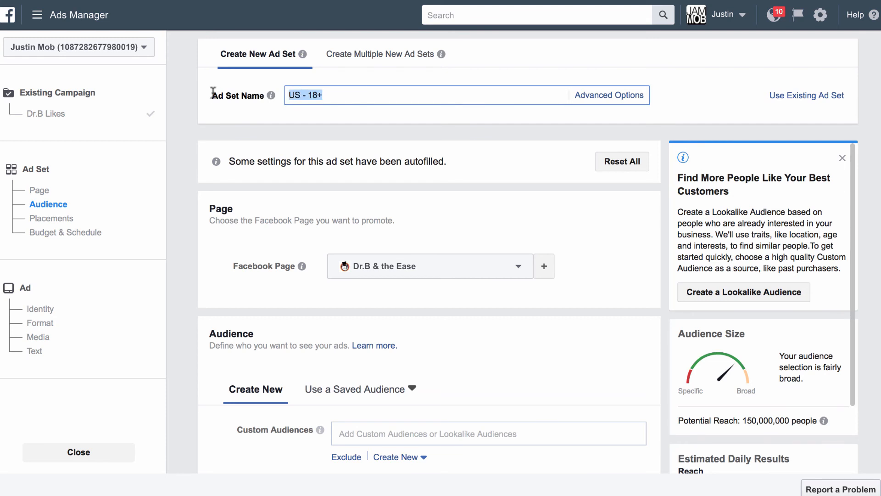
{"action": "type", "text": "Interest - Live Music"}
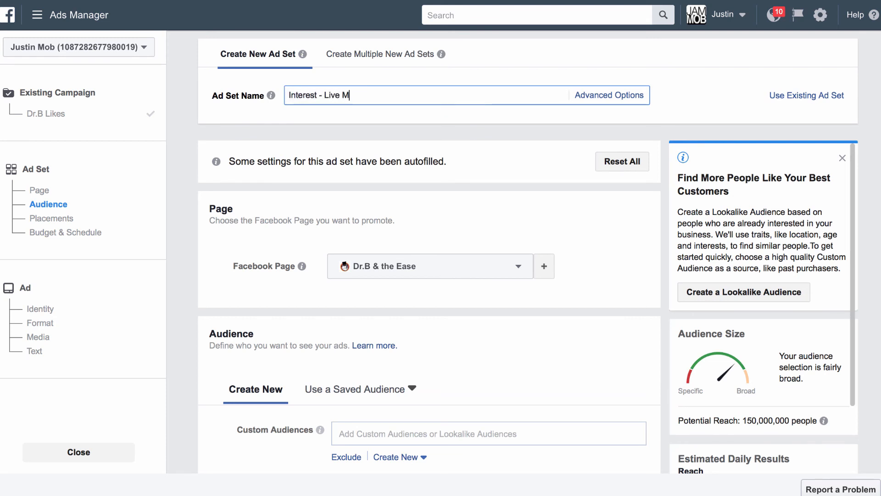
{"action": "type", "text": "/Concerts - Chattanooga"}
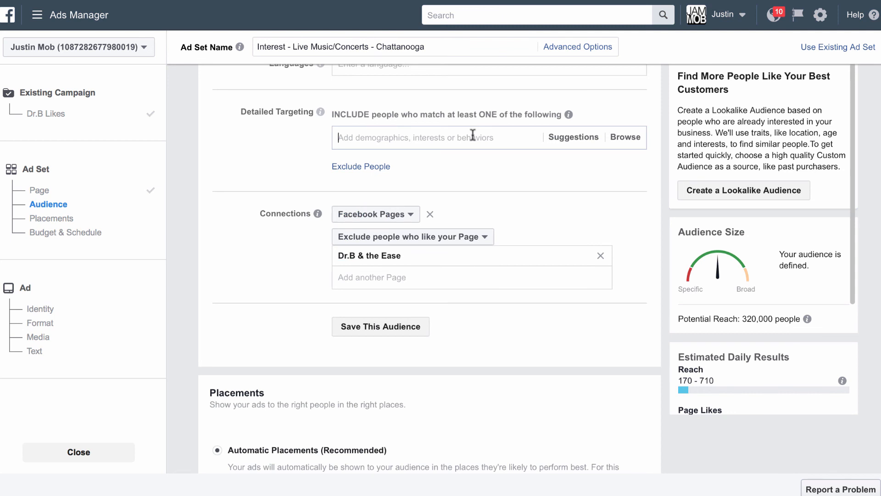
- Add the Livemusic and Concerts interests to the new ad set's detailed targeting and continue to the ad setup
{"action": "type", "text": "Livemusic"}
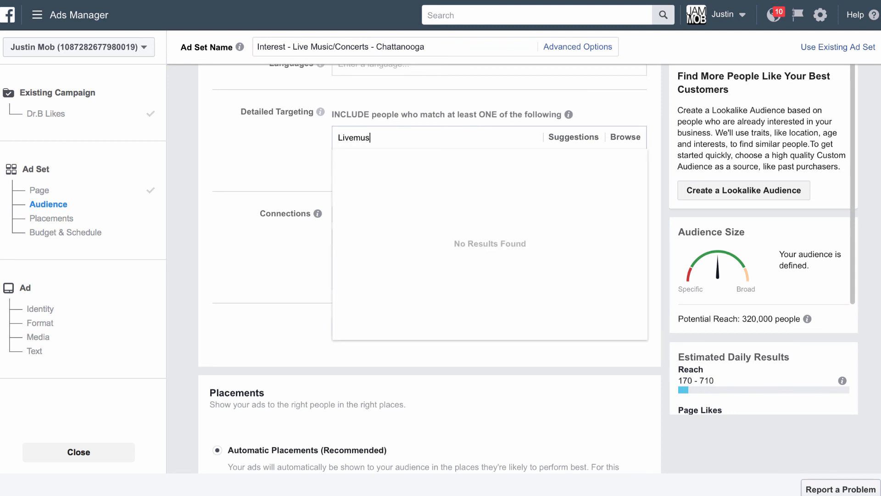
{"action": "left_click", "coordinate": [474, 163]}
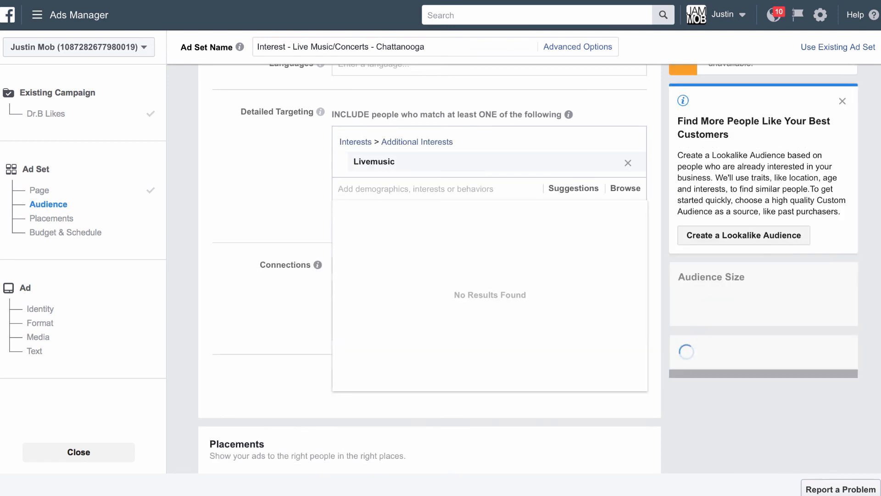
{"action": "type", "text": "Conc"}
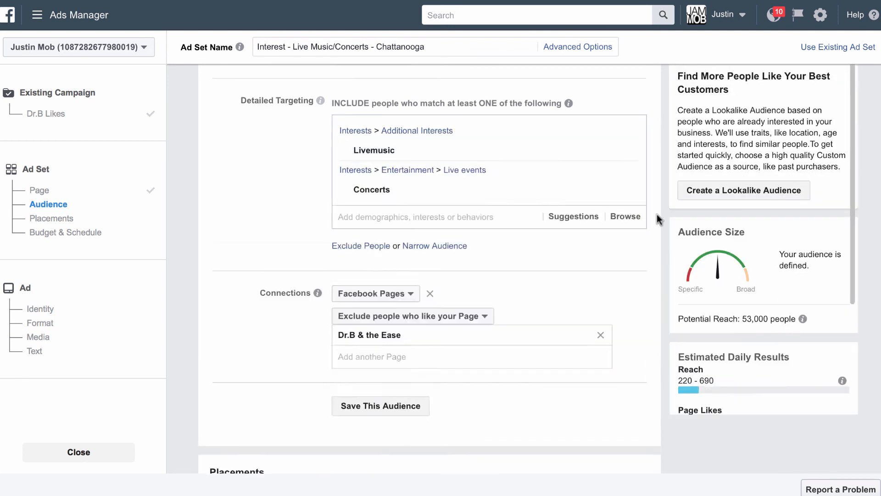
{"action": "scroll", "coordinate": [657, 213], "scroll_direction": "down", "scroll_amount": 10}
{"action": "scroll", "coordinate": [656, 214], "scroll_direction": "down", "scroll_amount": 5}
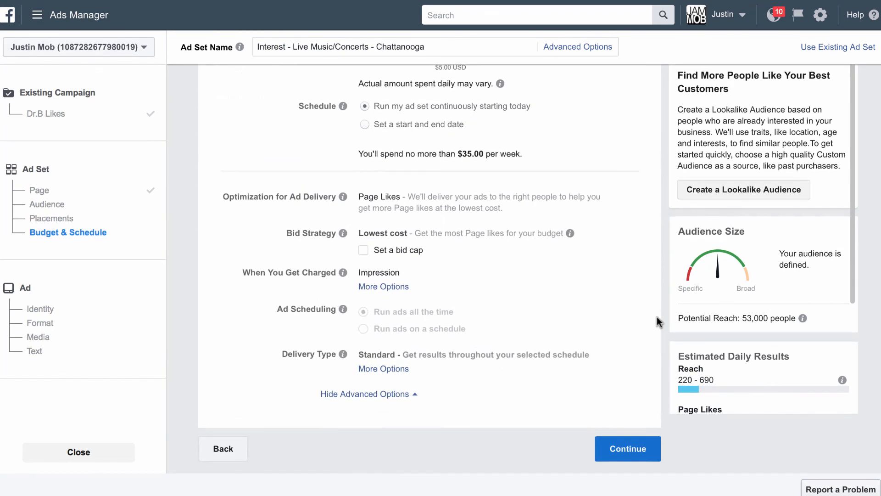
{"action": "left_click", "coordinate": [640, 456]}
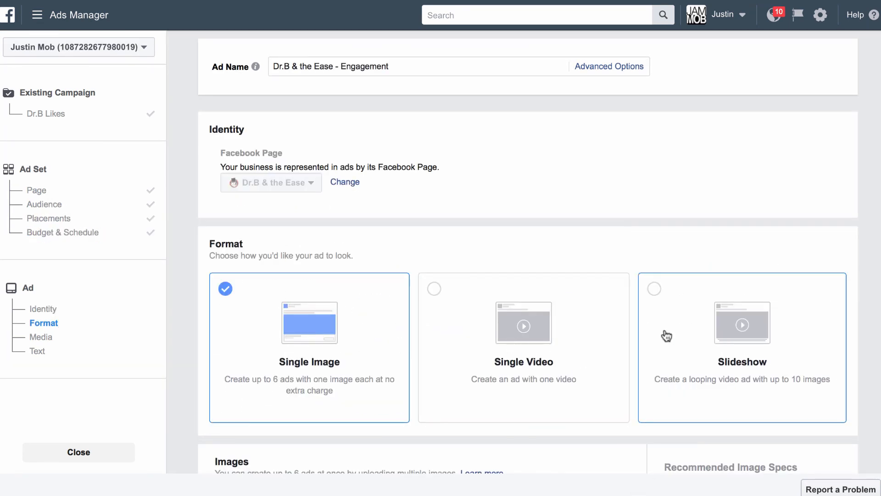
- Crop the band's ad image into two versions, one framing the Dr. B & the Ease logo and one framing the white car
{"action": "scroll", "coordinate": [269, 265], "scroll_direction": "down", "scroll_amount": 5}
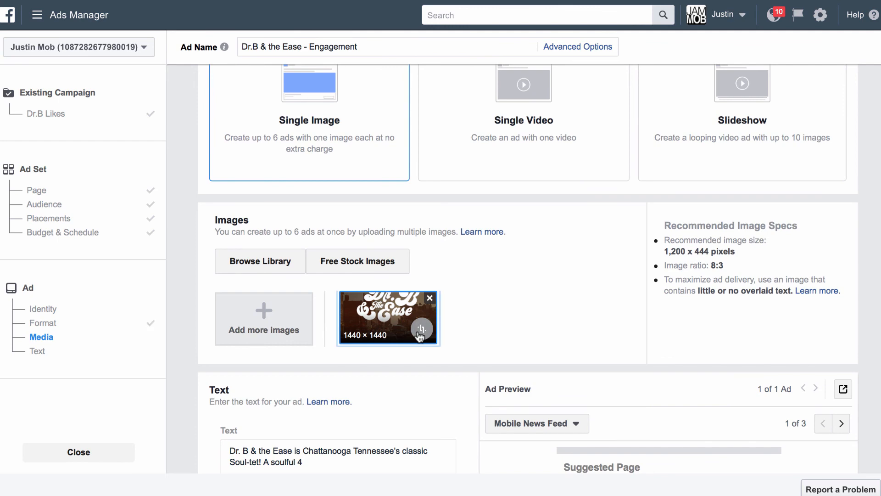
{"action": "left_click", "coordinate": [421, 328]}
{"action": "left_click_drag", "start_coordinate": [431, 250], "coordinate": [437, 192]}
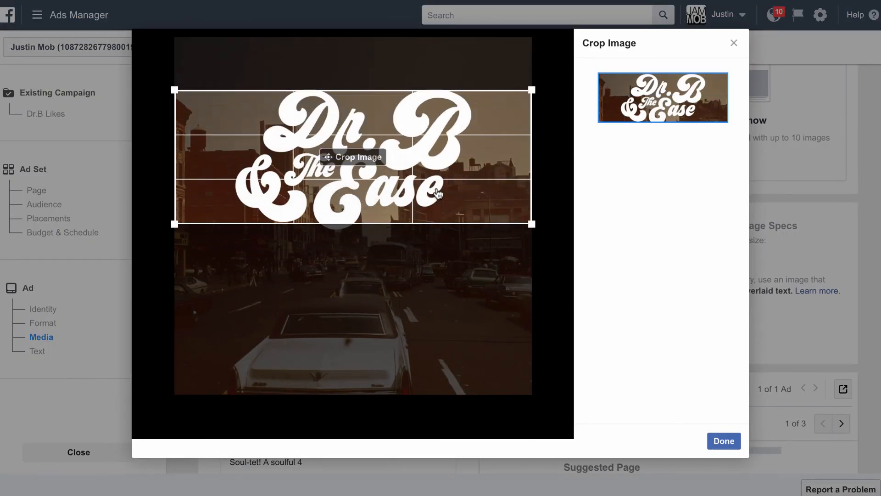
{"action": "left_click", "coordinate": [719, 443]}
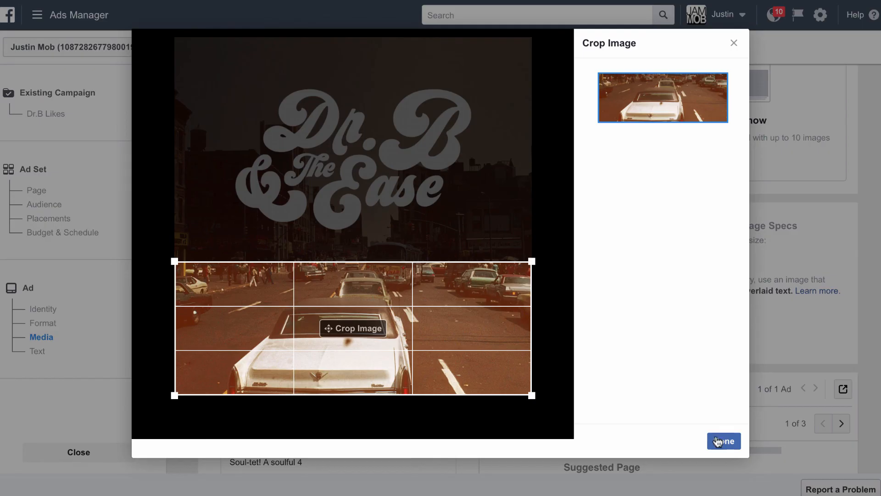
{"action": "left_click", "coordinate": [728, 448]}
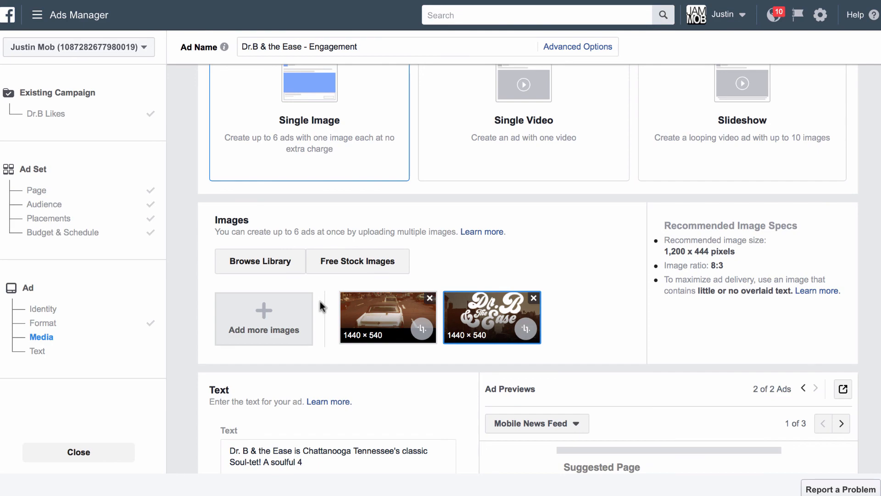
- Search the free stock images for "live music" and select the neon Live Music sign and the cheering crowd photo
{"action": "left_click", "coordinate": [347, 271]}
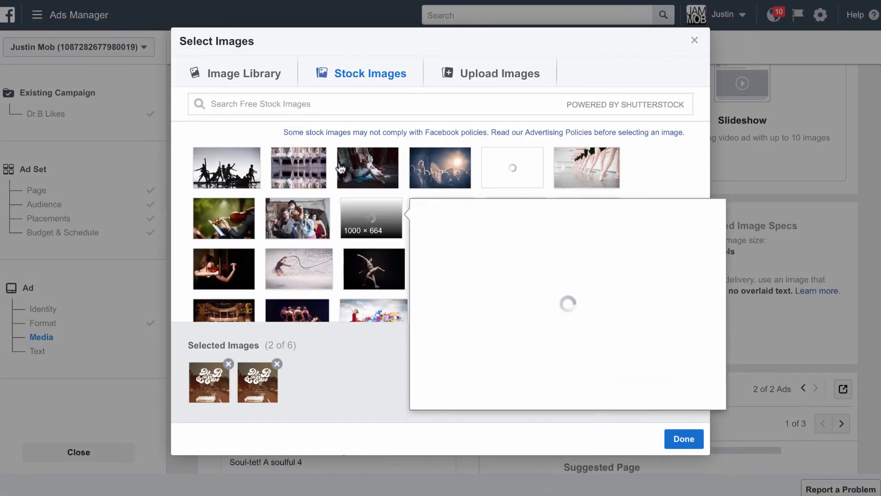
{"action": "type", "text": "live music"}
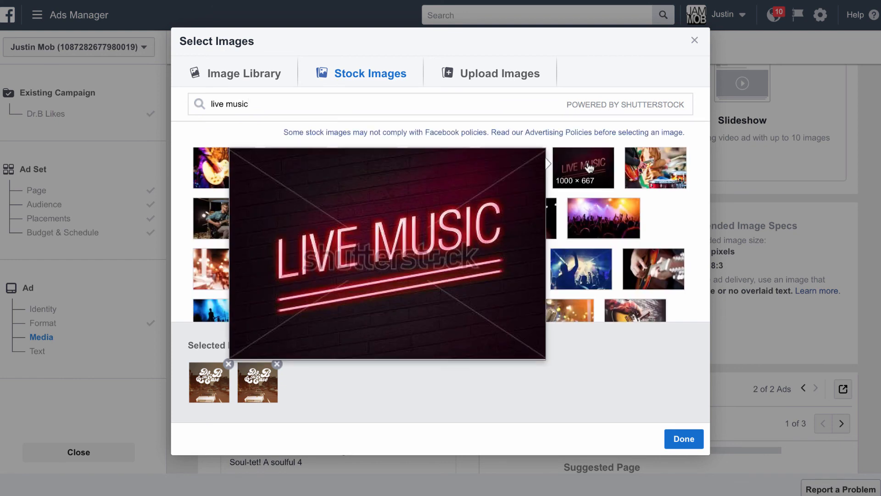
{"action": "left_click", "coordinate": [589, 168]}
{"action": "mouse_move", "coordinate": [371, 178]}
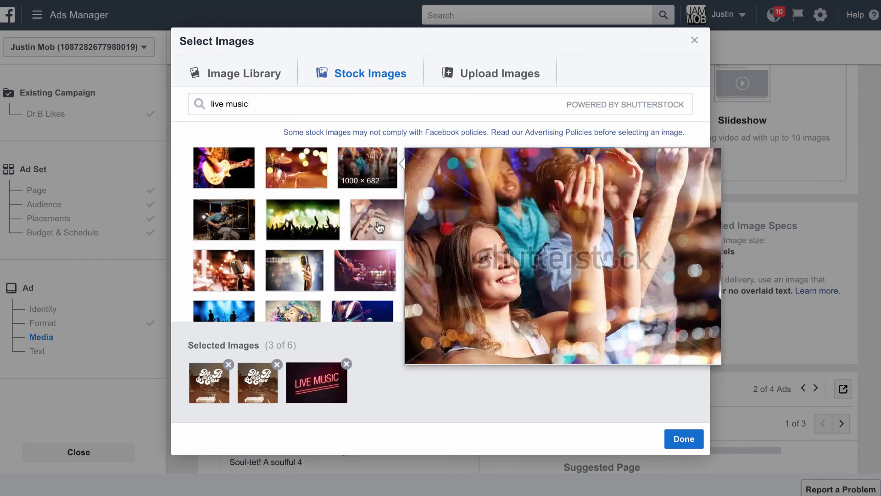
{"action": "left_click", "coordinate": [371, 178]}
- Add the corkboard Live Music image and the guitarist with light bulbs to the selection, and accept the six images
{"action": "scroll", "coordinate": [540, 193], "scroll_direction": "down", "scroll_amount": 3}
{"action": "mouse_move", "coordinate": [541, 193]}
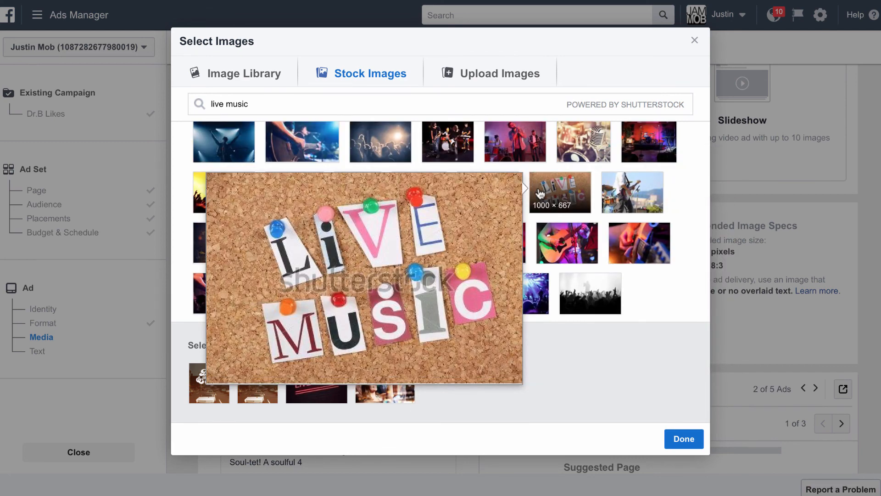
{"action": "left_click", "coordinate": [547, 193]}
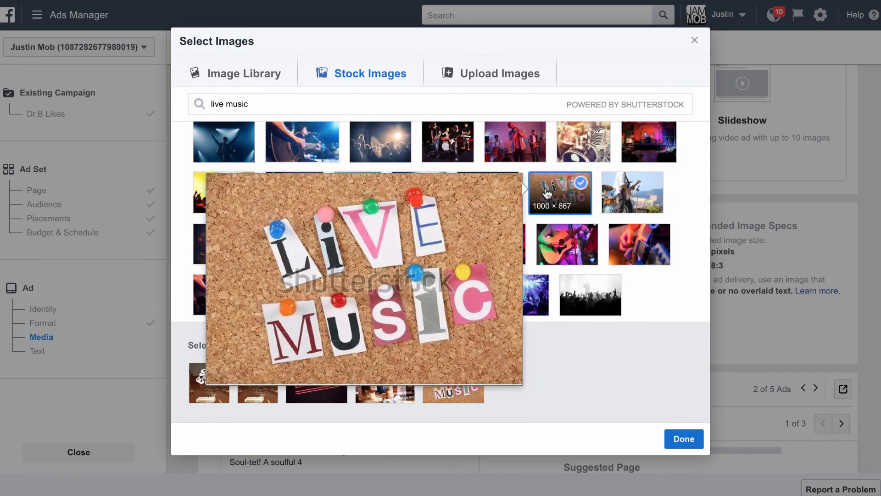
{"action": "scroll", "coordinate": [639, 265], "scroll_direction": "down", "scroll_amount": 3}
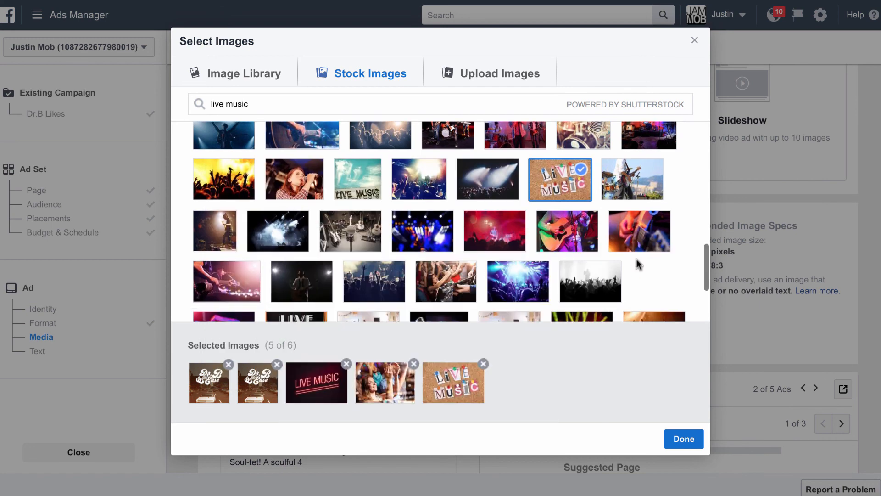
{"action": "scroll", "coordinate": [643, 252], "scroll_direction": "down", "scroll_amount": 3}
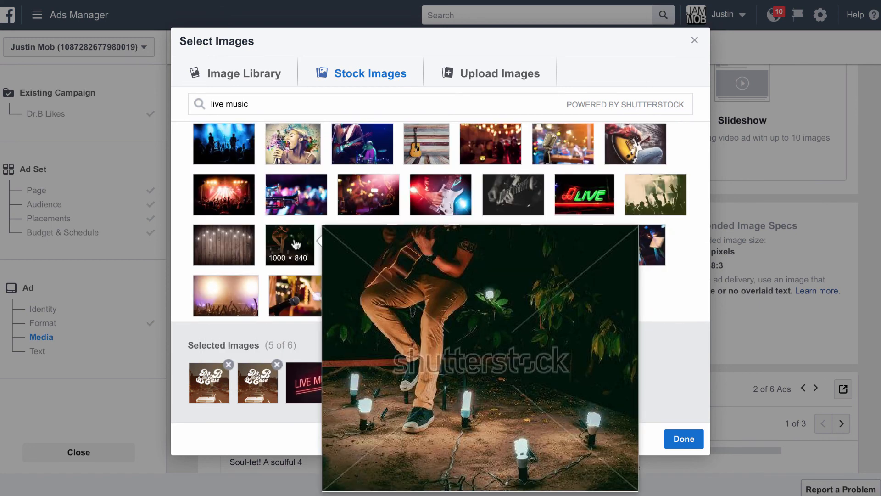
{"action": "left_click", "coordinate": [683, 438]}
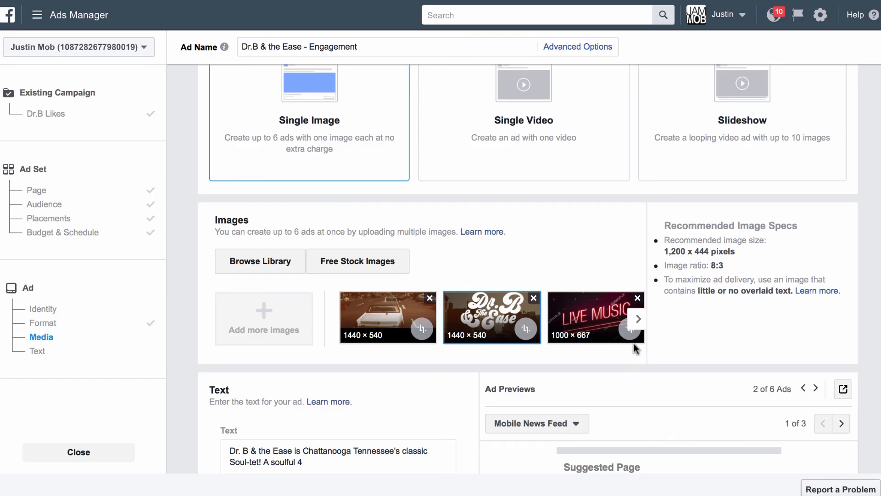
- Try to reposition the crop of the corkboard Live Music image lower so it frames the word Music, and discard the crop
{"action": "left_click", "coordinate": [638, 318]}
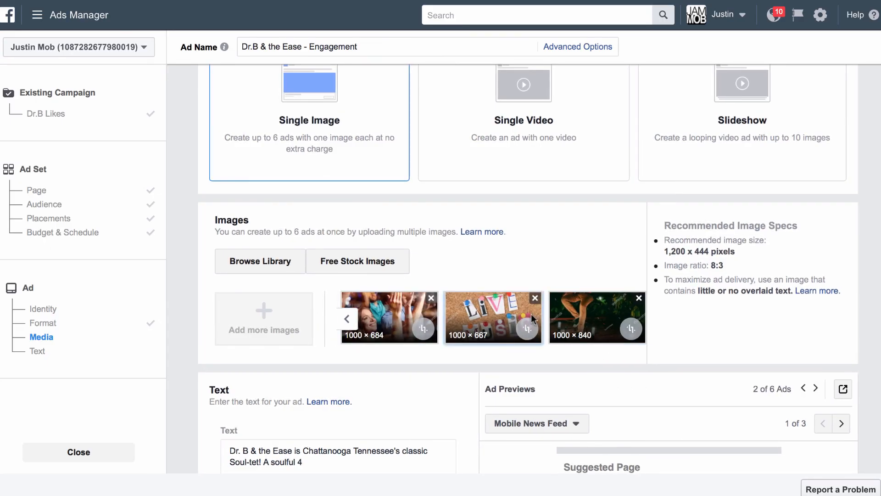
{"action": "left_click", "coordinate": [638, 318]}
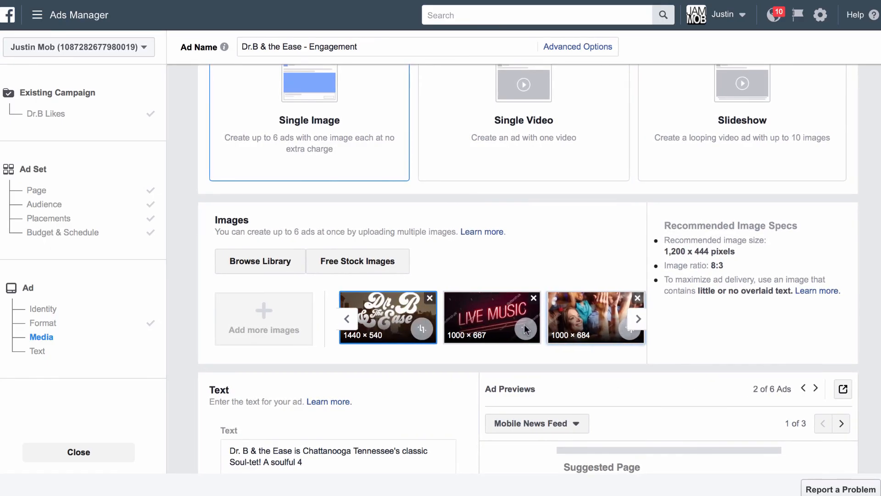
{"action": "left_click", "coordinate": [638, 319]}
{"action": "left_click", "coordinate": [638, 319]}
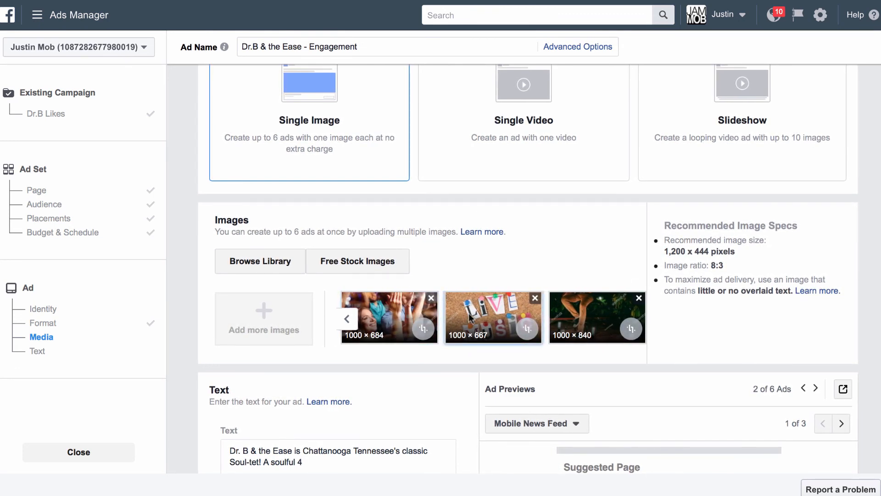
{"action": "left_click", "coordinate": [527, 329]}
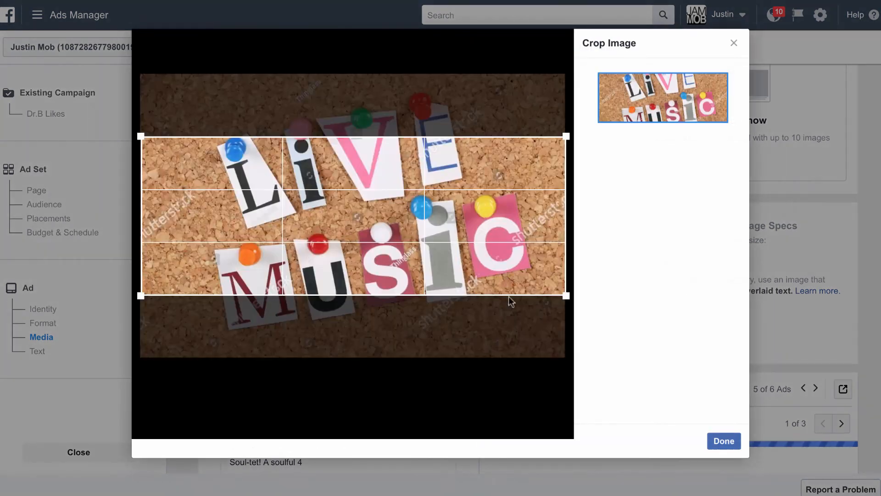
{"action": "left_click_drag", "start_coordinate": [404, 255], "coordinate": [408, 278]}
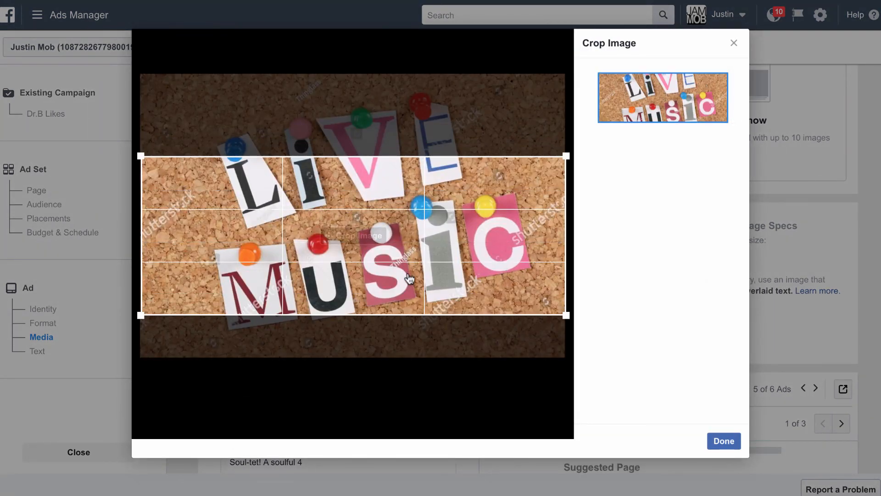
{"action": "left_click_drag", "start_coordinate": [354, 236], "coordinate": [372, 257]}
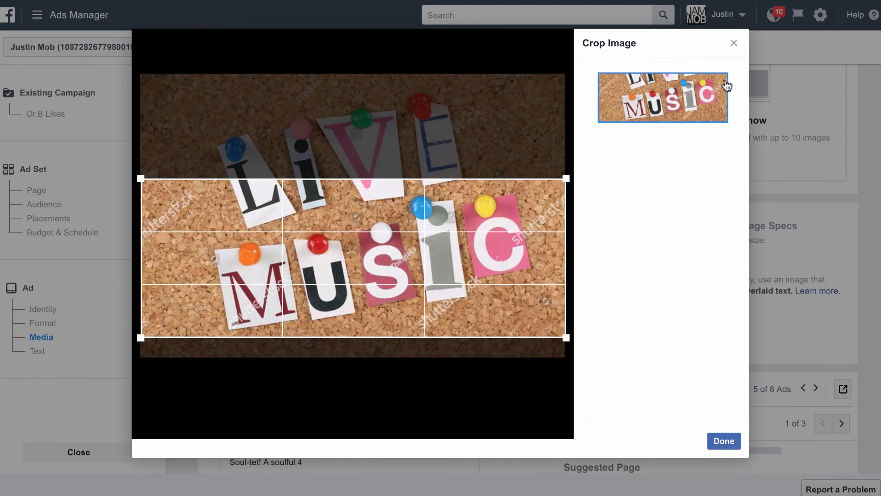
{"action": "left_click", "coordinate": [733, 43]}
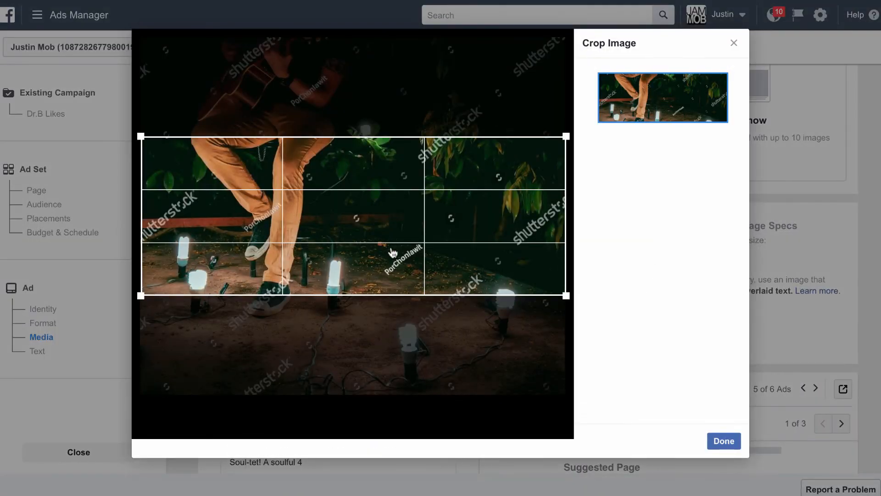
- Crop the guitarist image higher to frame the guitar, and accept the neon guitar sign cropped around its Live Music lettering
{"action": "left_click_drag", "start_coordinate": [392, 252], "coordinate": [401, 150]}
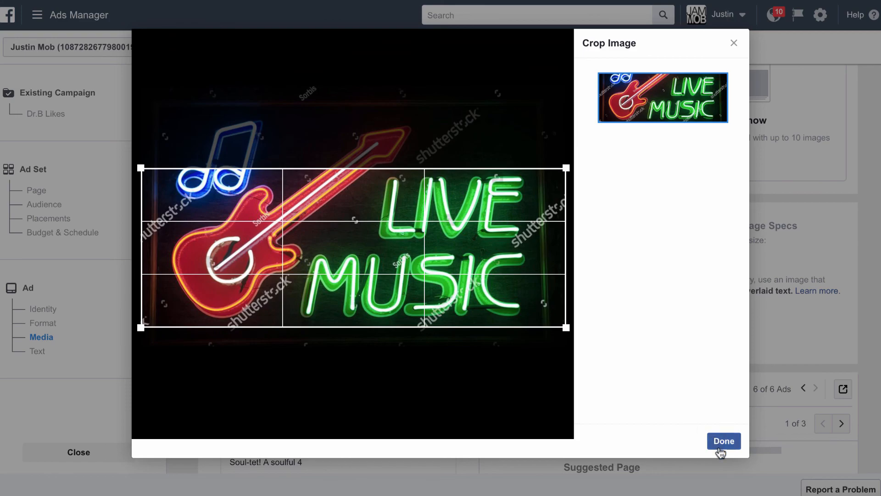
{"action": "left_click", "coordinate": [723, 441]}
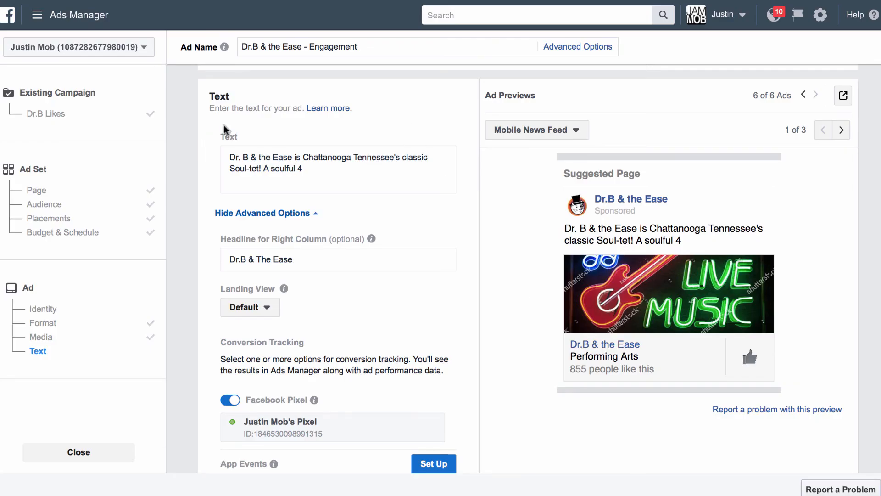
- Set the ad text to "Enjoy live music in Chattanooga, TN? Click "Like" To Check Out The Soulful Sounds of Dr.B & The Ease" and preview every placement
{"action": "left_click_drag", "start_coordinate": [307, 170], "coordinate": [199, 139]}
{"action": "type", "text": "Enjoy live music in Chattanooga, TN? Click \"Like\" To Check Out The Soulful Sounds of Dr.B & The Ease"}
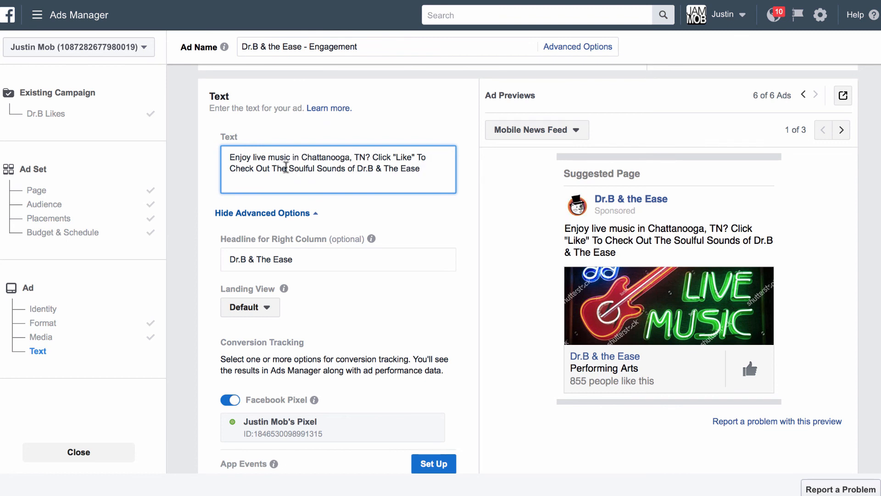
{"action": "left_click", "coordinate": [842, 131]}
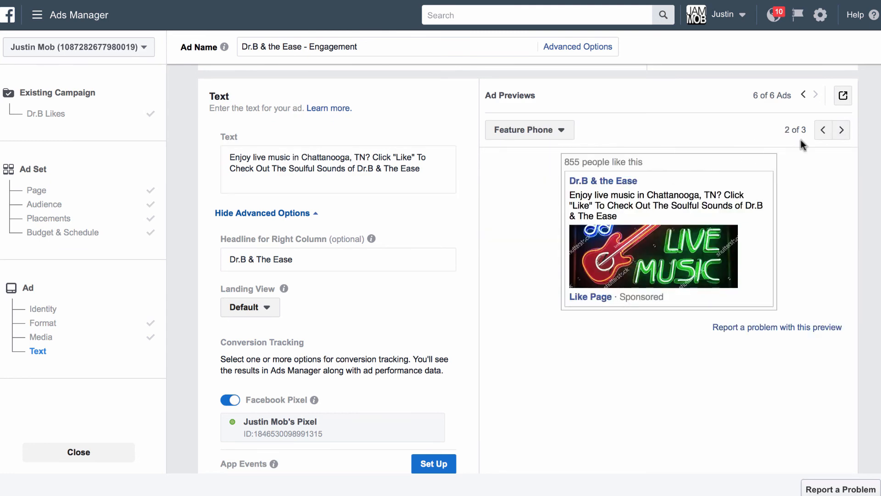
{"action": "left_click", "coordinate": [842, 131]}
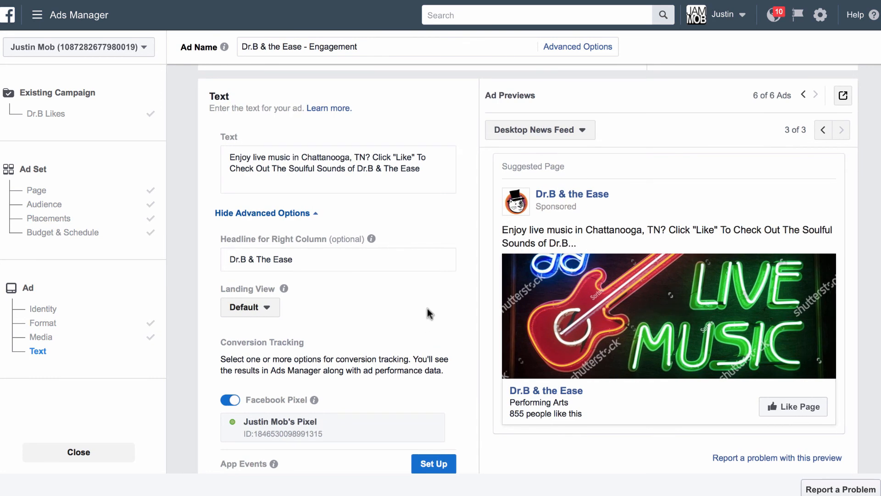
- Request a manual review of the text in the ad images and confirm the six ads for submission
{"action": "scroll", "coordinate": [428, 307], "scroll_direction": "down", "scroll_amount": 3}
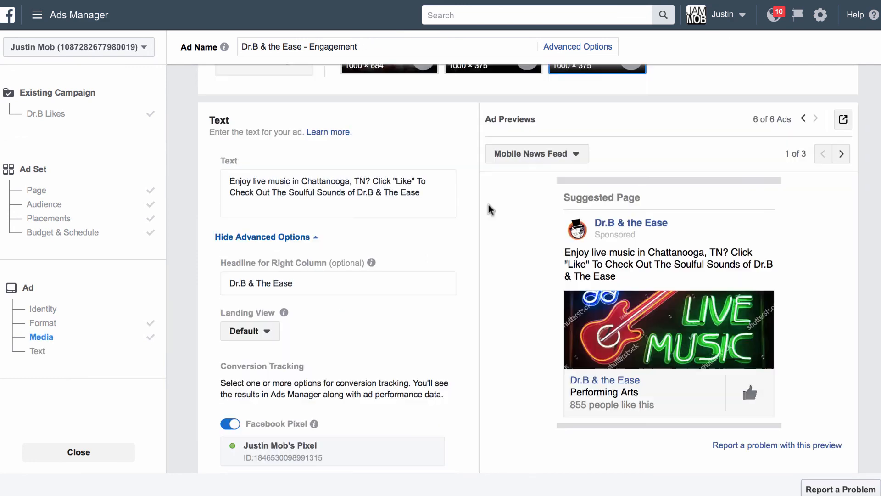
{"action": "scroll", "coordinate": [488, 205], "scroll_direction": "down", "scroll_amount": 7}
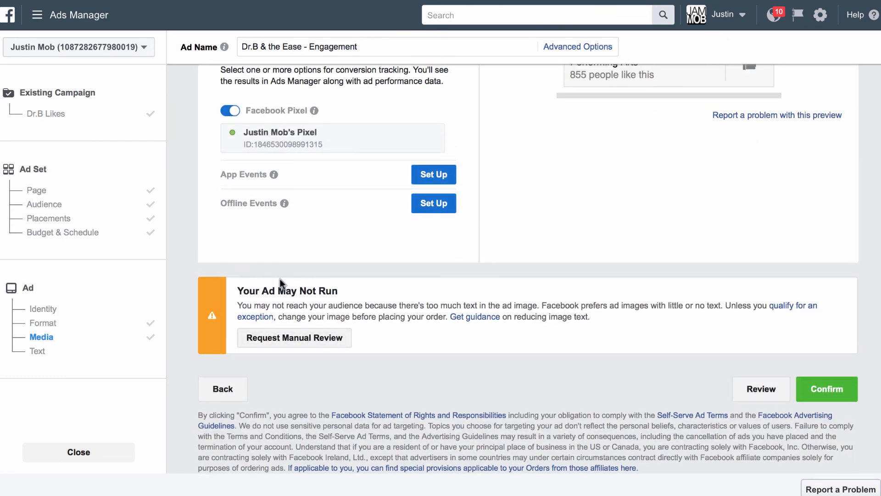
{"action": "left_click_drag", "start_coordinate": [235, 288], "coordinate": [355, 292]}
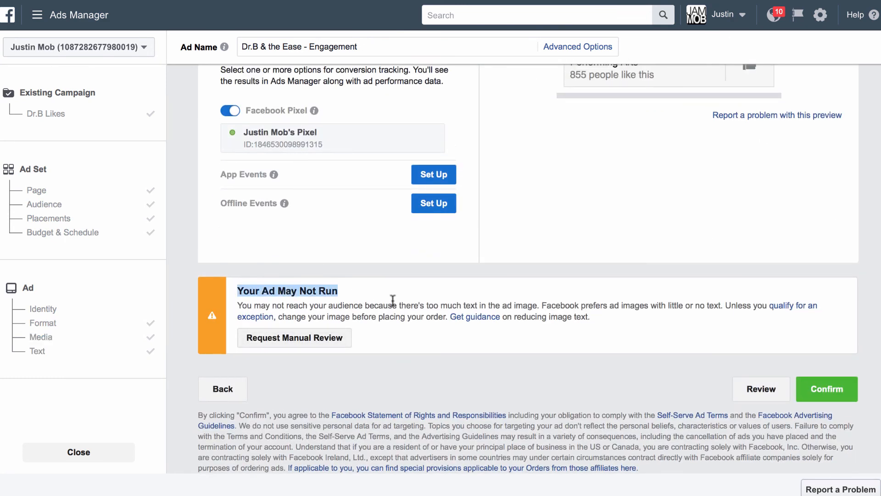
{"action": "scroll", "coordinate": [432, 301], "scroll_direction": "up", "scroll_amount": 1}
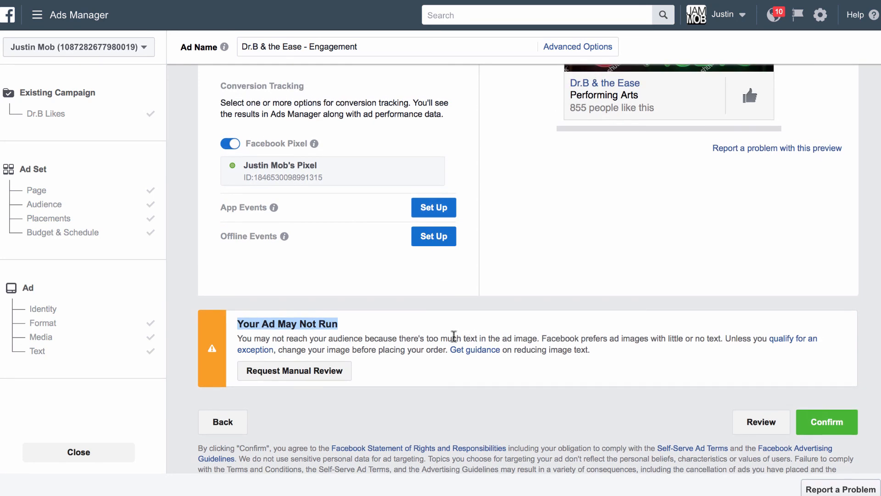
{"action": "scroll", "coordinate": [413, 353], "scroll_direction": "up", "scroll_amount": 1}
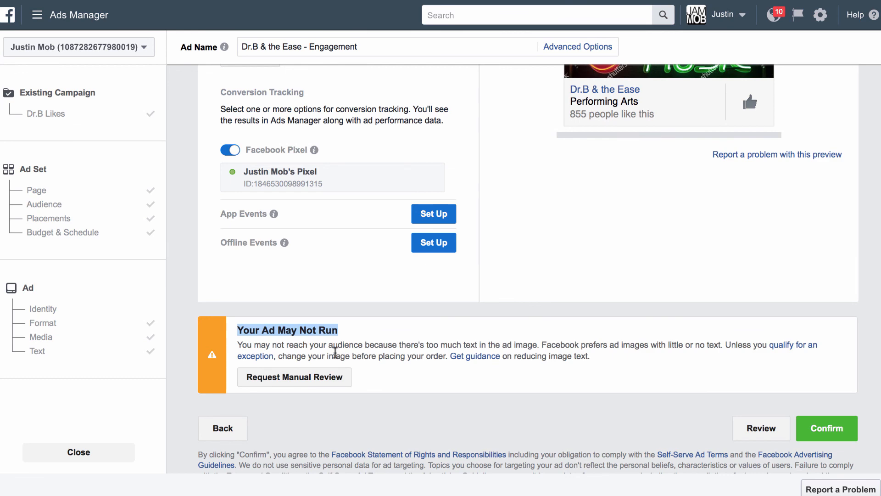
{"action": "scroll", "coordinate": [413, 344], "scroll_direction": "up", "scroll_amount": 3}
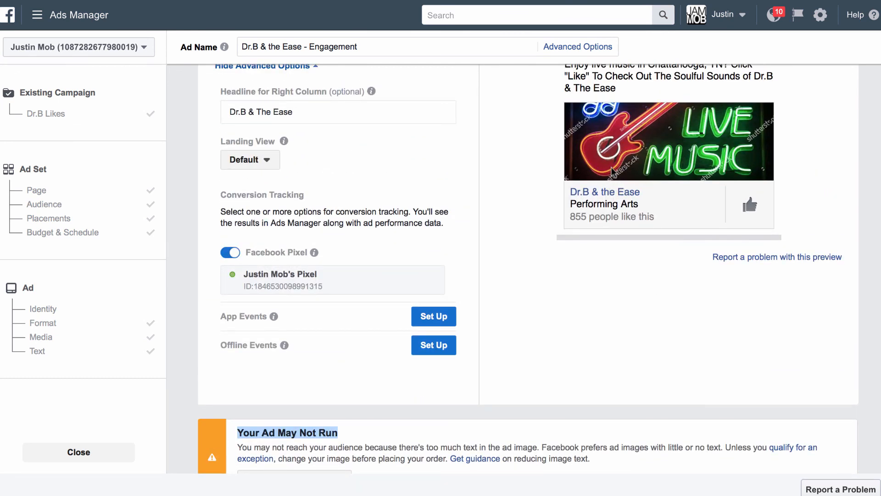
{"action": "scroll", "coordinate": [611, 169], "scroll_direction": "up", "scroll_amount": 10}
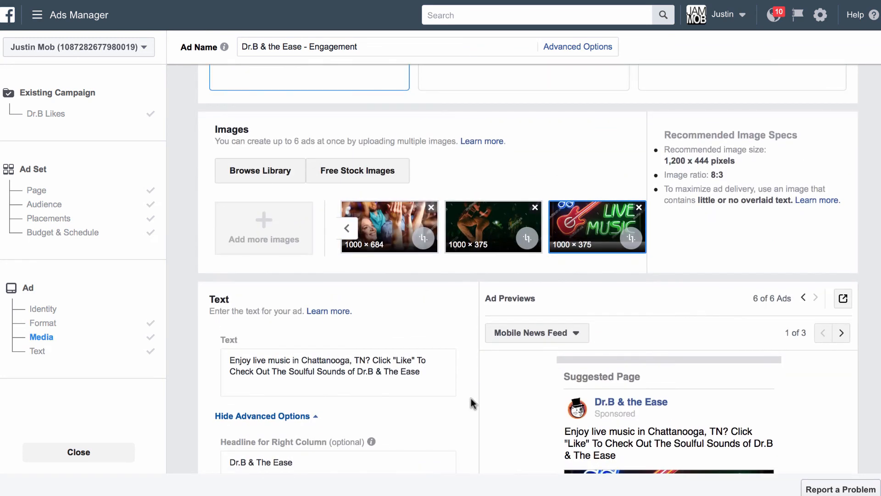
{"action": "scroll", "coordinate": [471, 398], "scroll_direction": "down", "scroll_amount": 14}
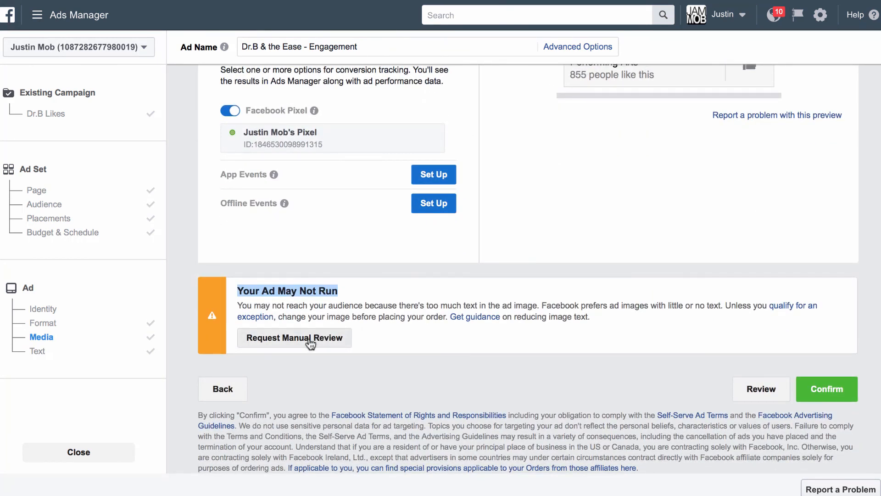
{"action": "left_click", "coordinate": [310, 344]}
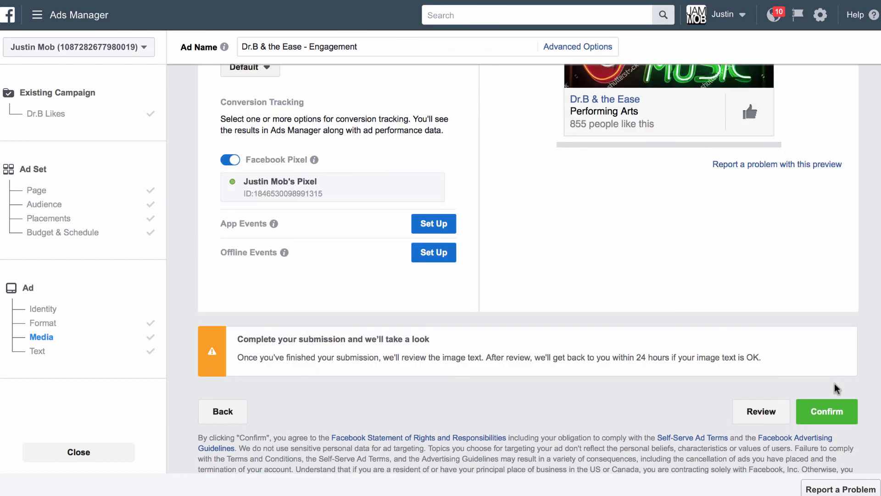
{"action": "left_click", "coordinate": [835, 414]}
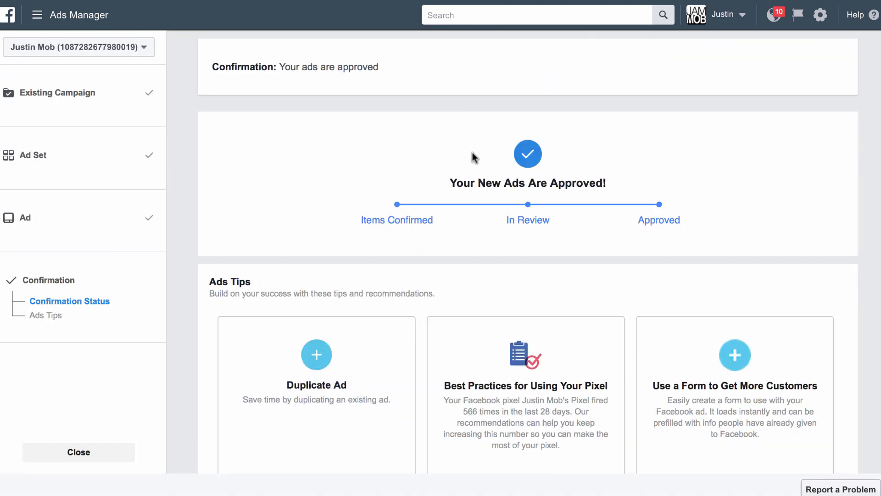